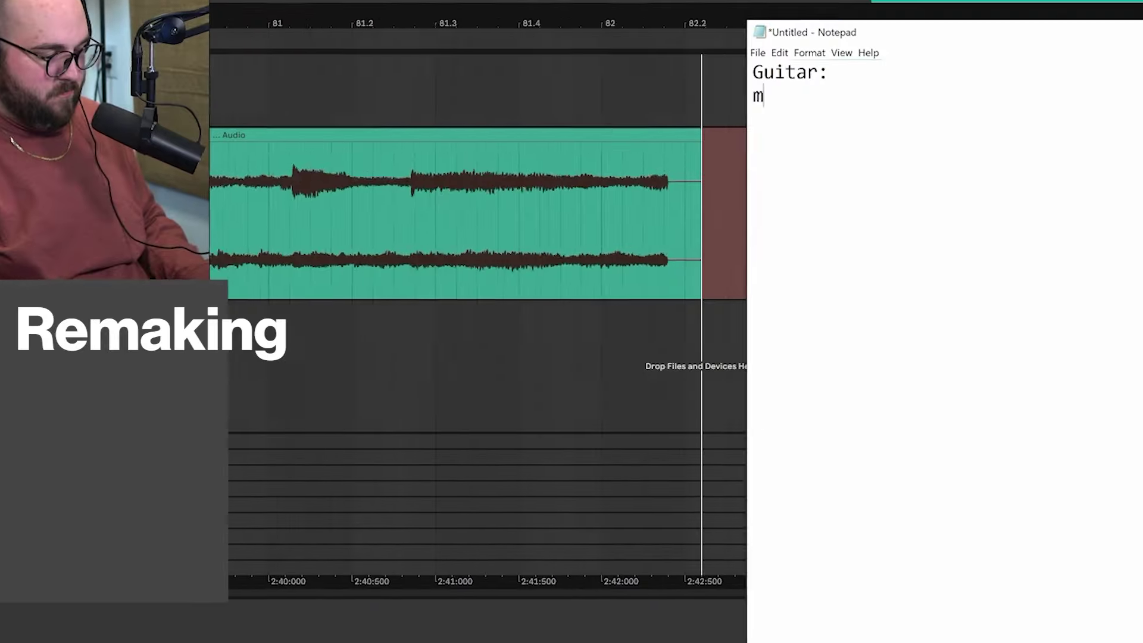
Step: Note "main pattern (delay)" under Guitar and add a "synth:" section containing "arp"
{"action": "type", "text": "ain pattern (delay)"}
{"action": "key", "text": "Return"}
{"action": "key", "text": "Return"}
{"action": "type", "text": "synth:"}
{"action": "key", "text": "Return"}
{"action": "type", "text": "synth"}
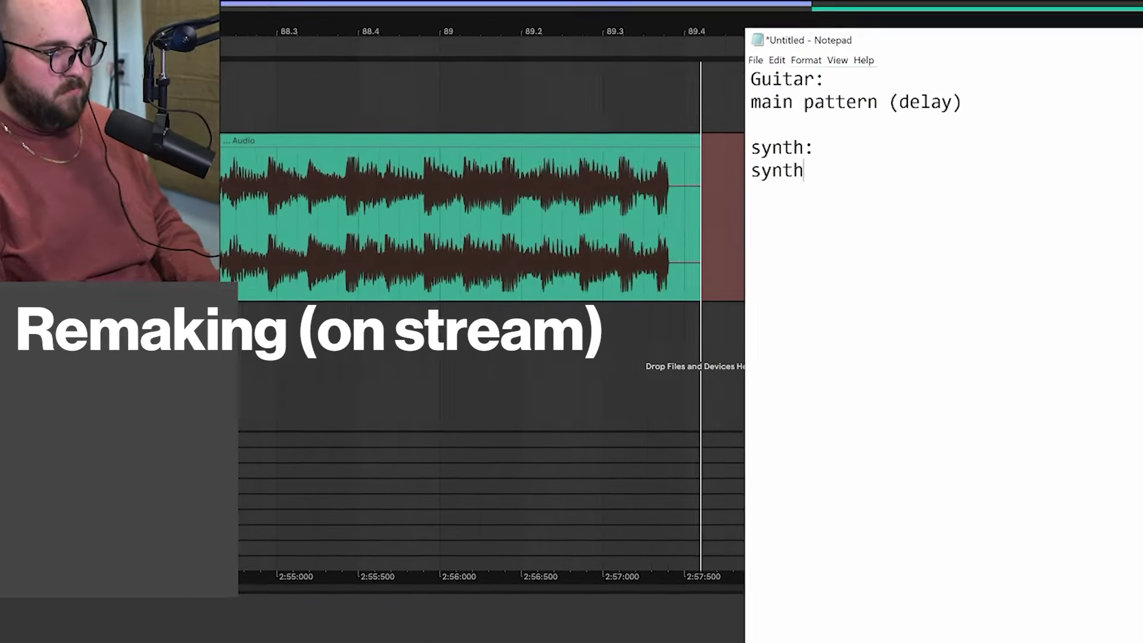
{"action": "key", "text": "BackSpace"}
{"action": "key", "text": "BackSpace"}
{"action": "key", "text": "BackSpace"}
{"action": "key", "text": "BackSpace"}
{"action": "key", "text": "BackSpace"}
{"action": "type", "text": "arp"}
Step: Add a "Bass:" section with "pluck bass" and a "Drums:" section with "main kit" to the notes
{"action": "key", "text": "Return"}
{"action": "key", "text": "Return"}
{"action": "type", "text": "Bass:"}
{"action": "key", "text": "Return"}
{"action": "type", "text": "pluck bass"}
{"action": "key", "text": "Return"}
{"action": "key", "text": "Return"}
{"action": "type", "text": "Drums: main kit"}
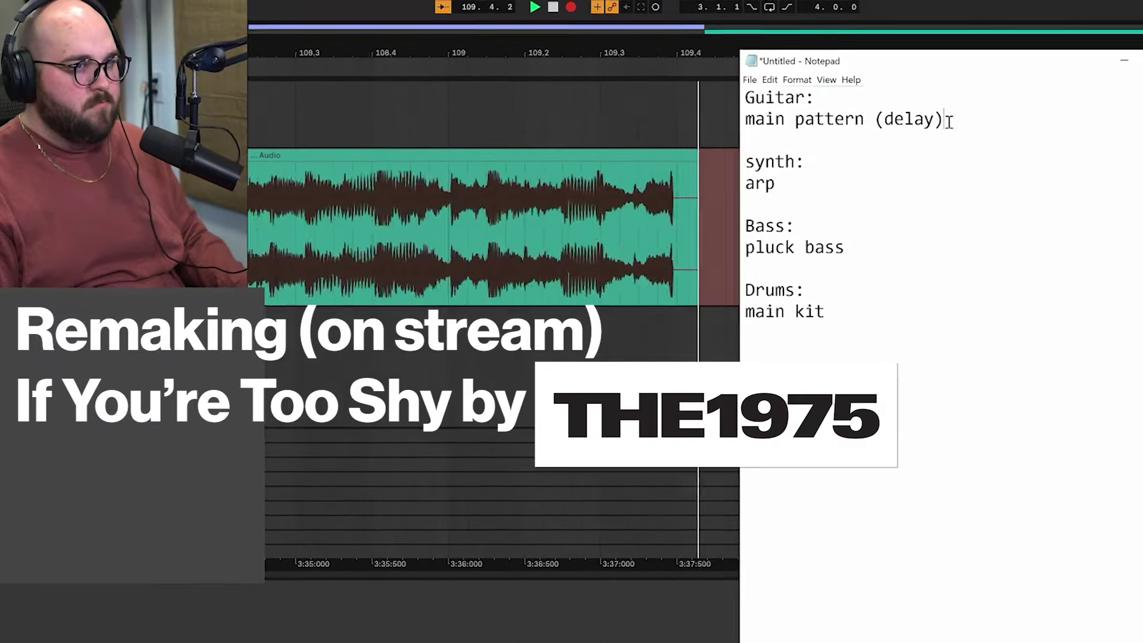
Step: Add "dirty pre-pluck" below pluck bass and "ch tagline dx" below arp in the notes
{"action": "left_click", "coordinate": [858, 247]}
{"action": "key", "text": "Return"}
{"action": "type", "text": "dirty pre-pluck"}
{"action": "left_click", "coordinate": [777, 183]}
{"action": "key", "text": "Return"}
{"action": "type", "text": "ch t"}
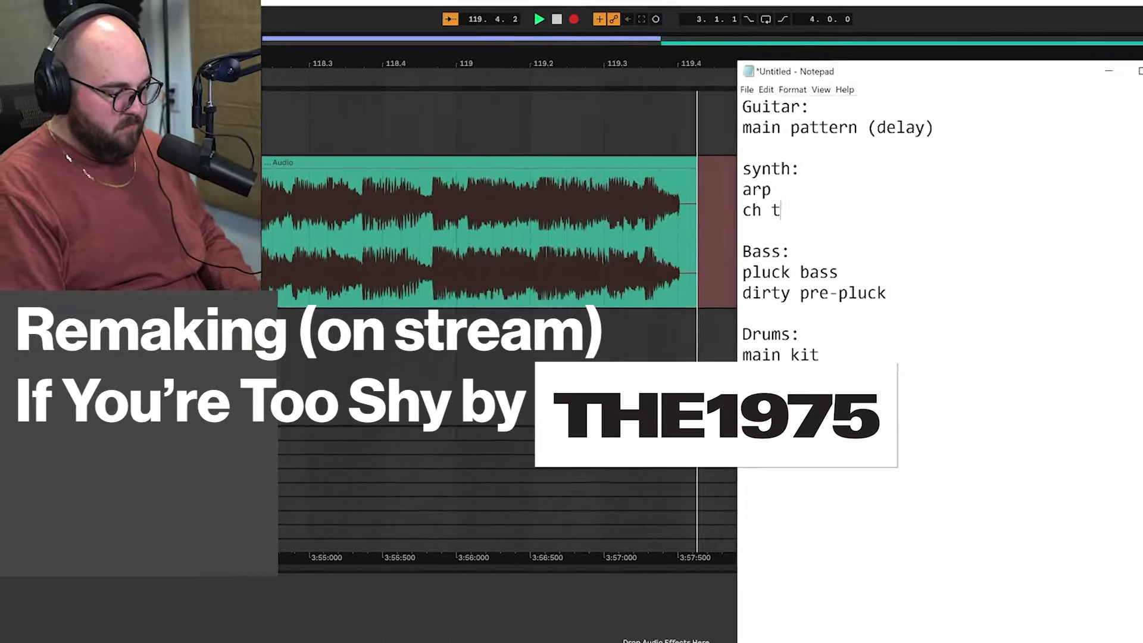
{"action": "type", "text": "agline dx"}
Step: Start a "Backline:" section below the synth entries in the notes
{"action": "key", "text": "Return"}
{"action": "key", "text": "Return"}
{"action": "type", "text": "Backline:"}
{"action": "key", "text": "Return"}
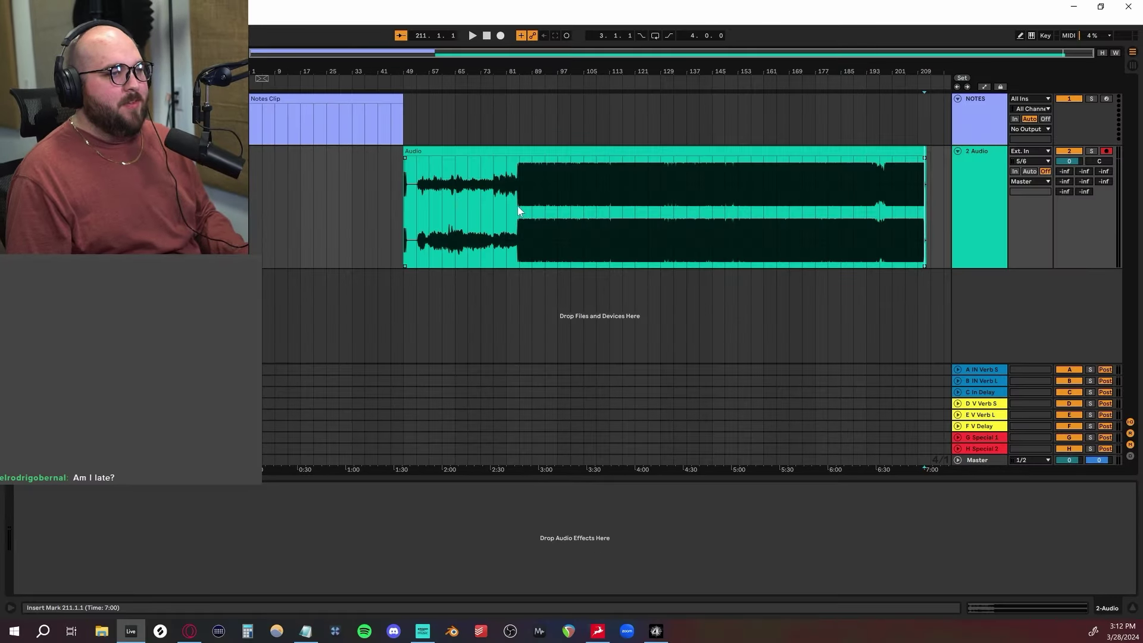
Step: Close Amazon Music and place the insert marker just before the full band enters in the reference audio, around bar 84
{"action": "left_click", "coordinate": [519, 212]}
{"action": "mouse_move", "coordinate": [425, 632]}
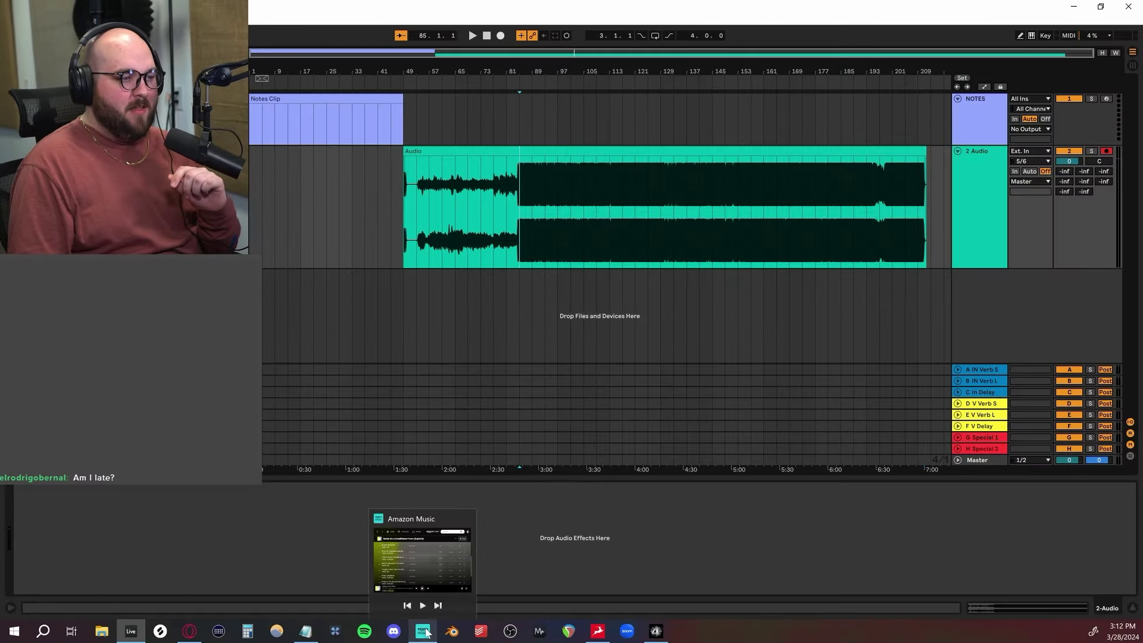
{"action": "left_click", "coordinate": [467, 521]}
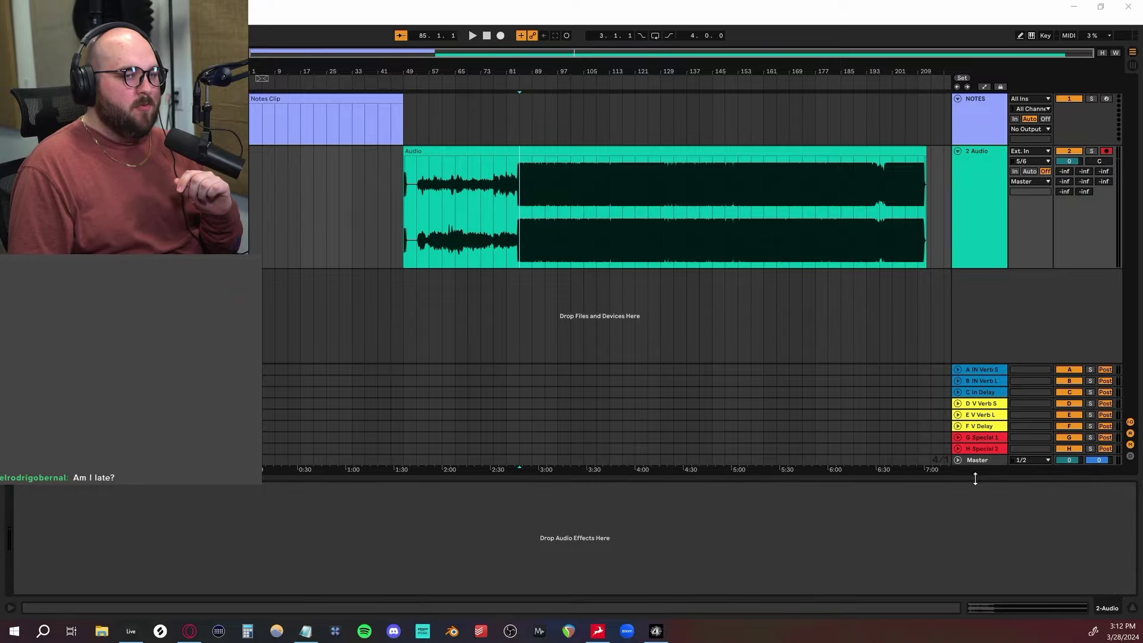
{"action": "left_click", "coordinate": [599, 209]}
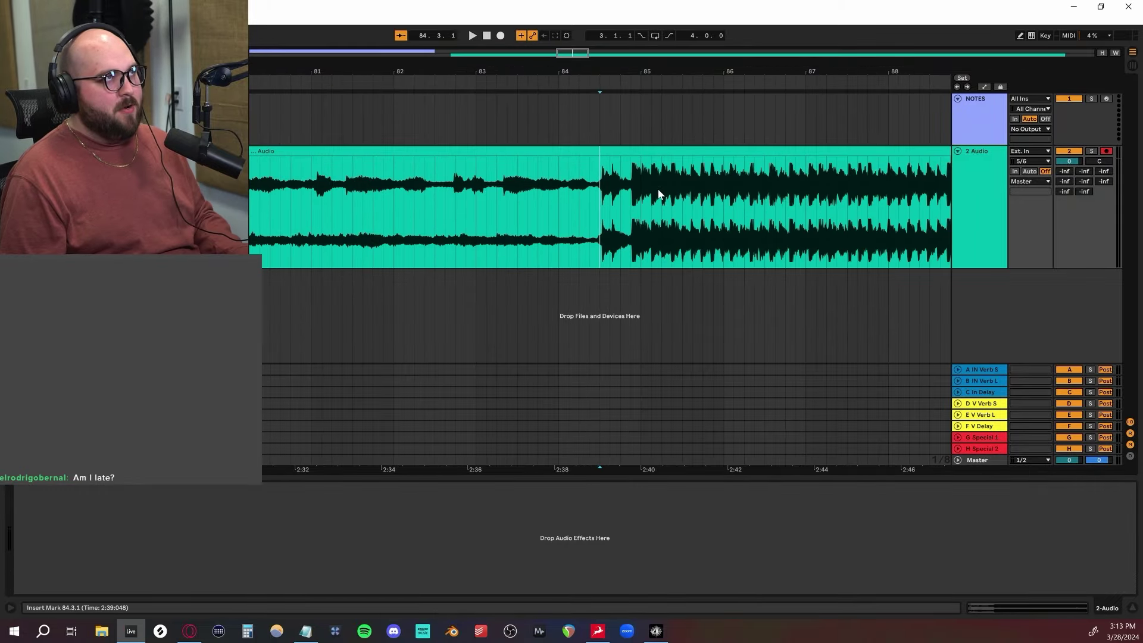
{"action": "left_click", "coordinate": [610, 191]}
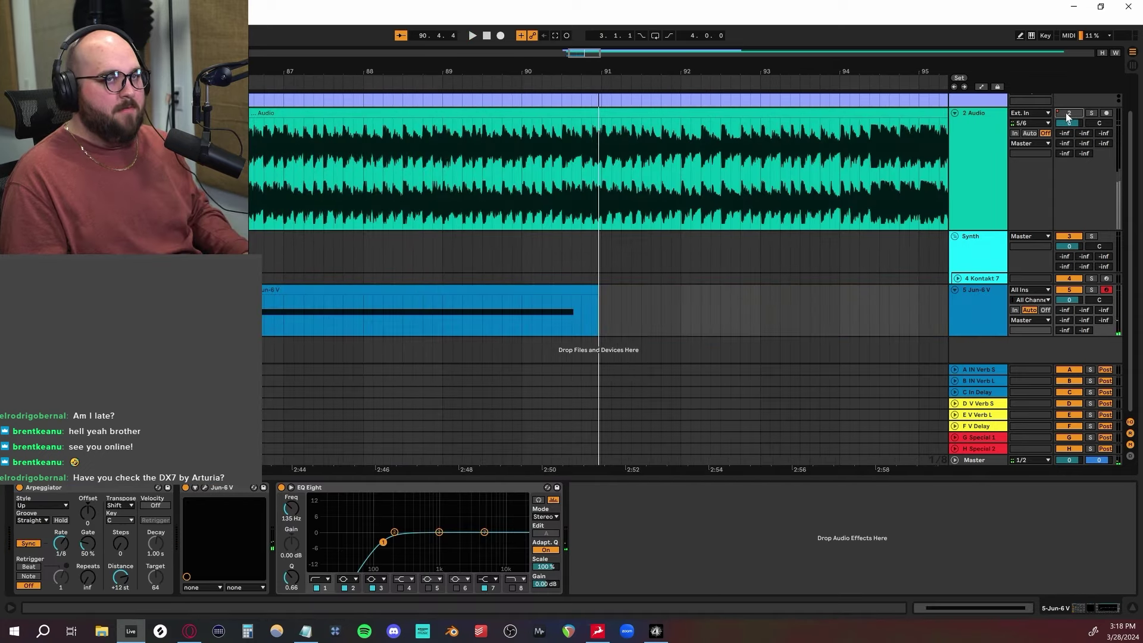
Step: Mute the reference audio track and quantize all notes in the Jun-6 V clip
{"action": "right_click", "coordinate": [1066, 114]}
{"action": "left_click", "coordinate": [840, 228]}
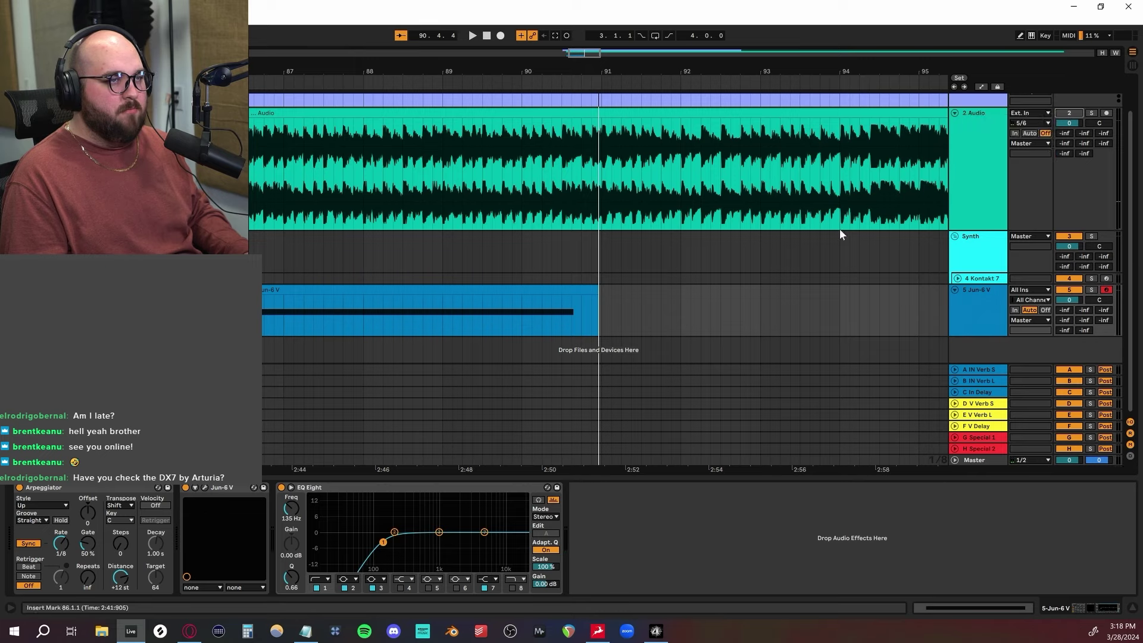
{"action": "scroll", "coordinate": [744, 268], "scroll_direction": "left", "scroll_amount": 5}
{"action": "double_click", "coordinate": [700, 290]}
{"action": "left_click", "coordinate": [540, 441]}
{"action": "key", "text": "ctrl+a"}
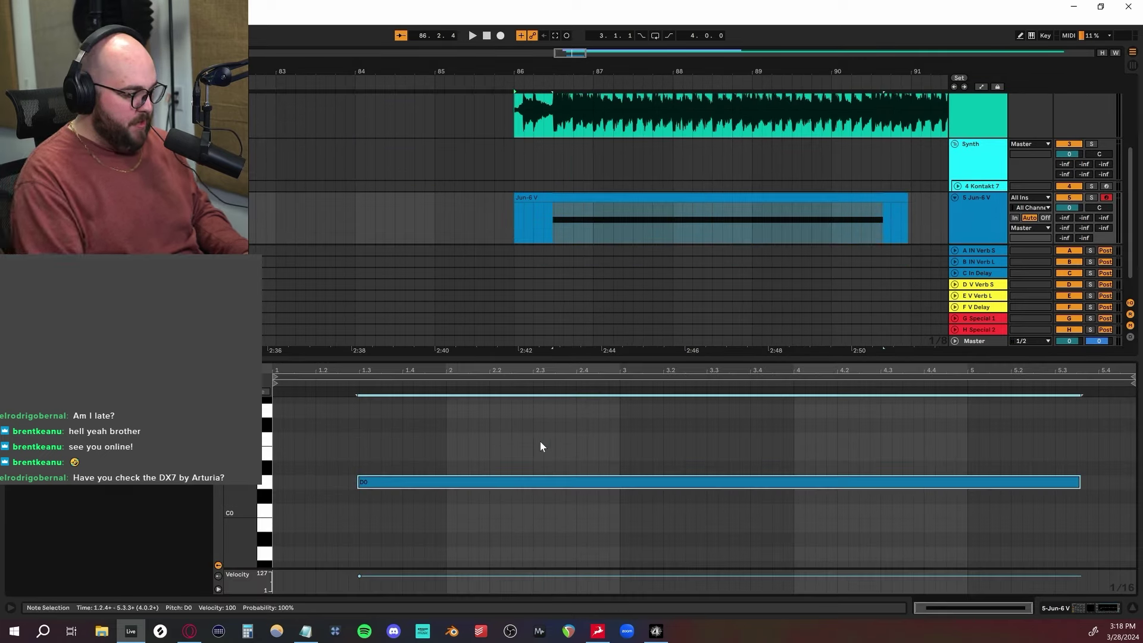
{"action": "key", "text": "ctrl+shift+u"}
Step: Cut the empty lead-in off the Jun-6 V clip and move the clip to start at bar 86
{"action": "left_click", "coordinate": [553, 337]}
{"action": "left_click_drag", "start_coordinate": [554, 225], "coordinate": [483, 225]}
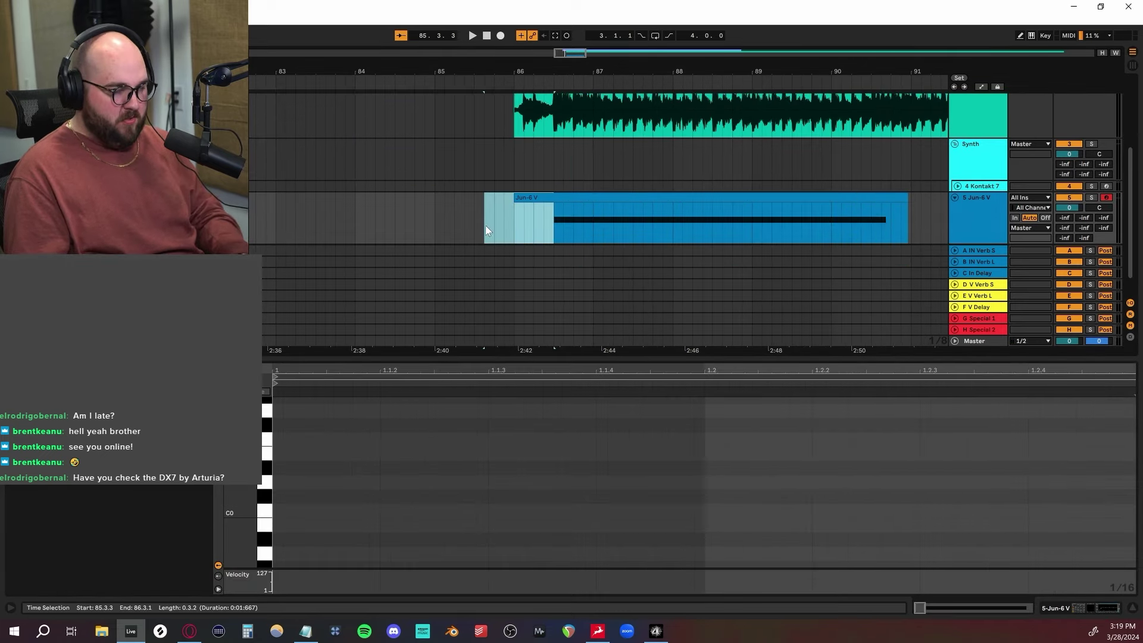
{"action": "left_click_drag", "start_coordinate": [574, 202], "coordinate": [531, 205]}
{"action": "scroll", "coordinate": [573, 112], "scroll_direction": "up", "scroll_amount": 3}
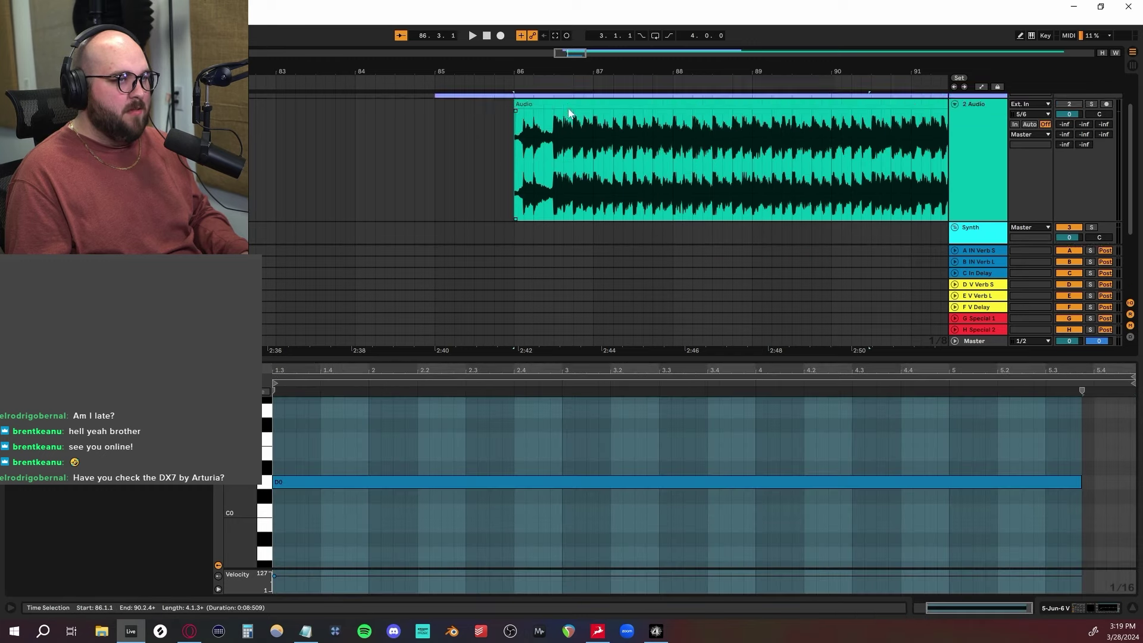
Step: Move the reference audio clip half a bar earlier so the full band enters at bar 86
{"action": "scroll", "coordinate": [559, 109], "scroll_direction": "up", "scroll_amount": 1}
{"action": "left_click", "coordinate": [555, 125]}
{"action": "left_click_drag", "start_coordinate": [574, 114], "coordinate": [535, 114]}
{"action": "left_click", "coordinate": [517, 185]}
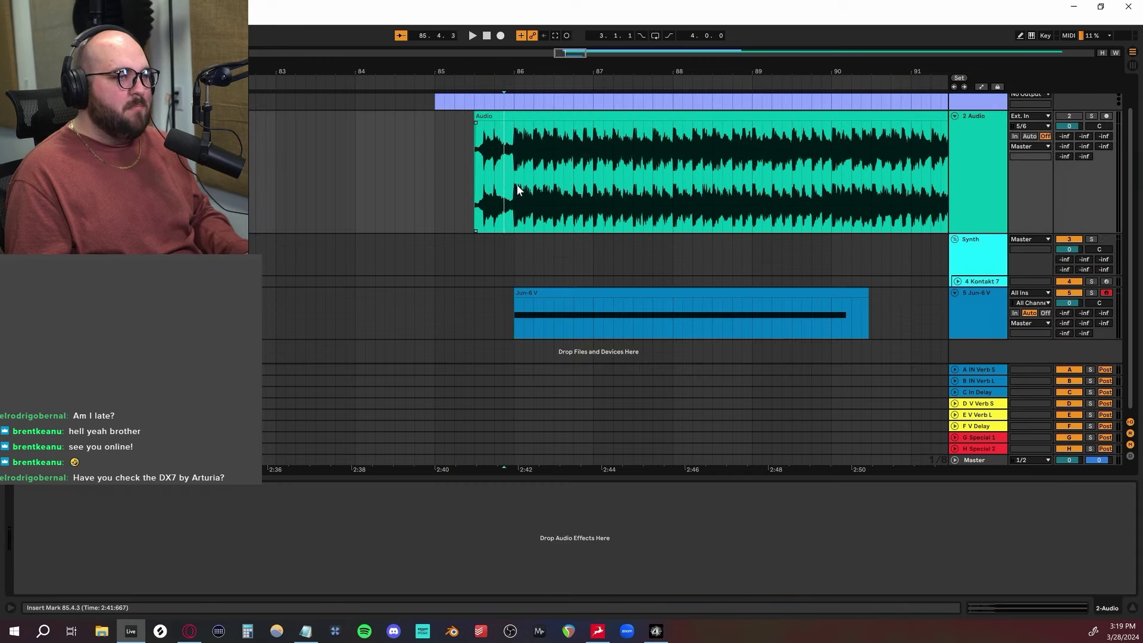
{"action": "scroll", "coordinate": [539, 234], "scroll_direction": "down", "scroll_amount": 1}
{"action": "scroll", "coordinate": [538, 234], "scroll_direction": "left", "scroll_amount": 2}
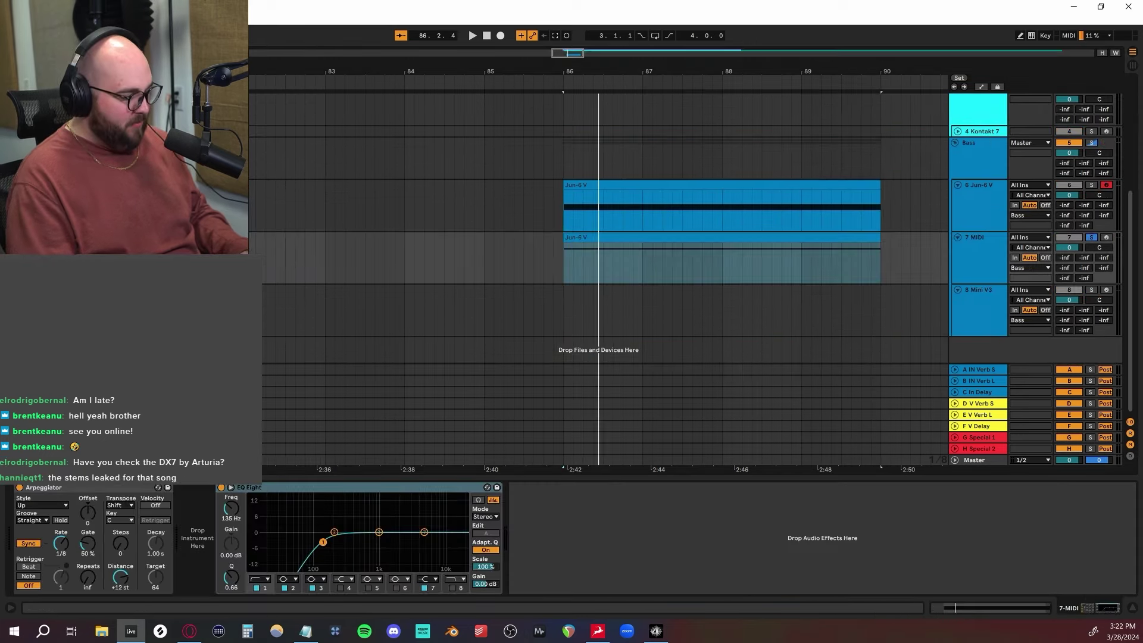
Step: Load the 808 Nascar preset in SubLab on the duplicated bass track
{"action": "left_click", "coordinate": [519, 382]}
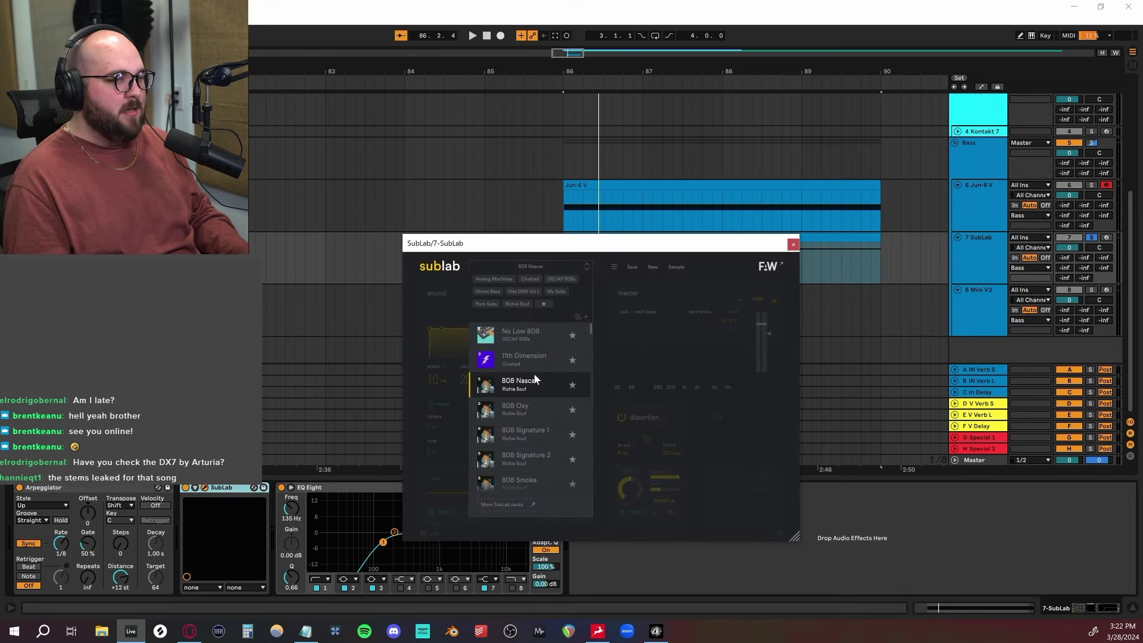
{"action": "left_click", "coordinate": [519, 267]}
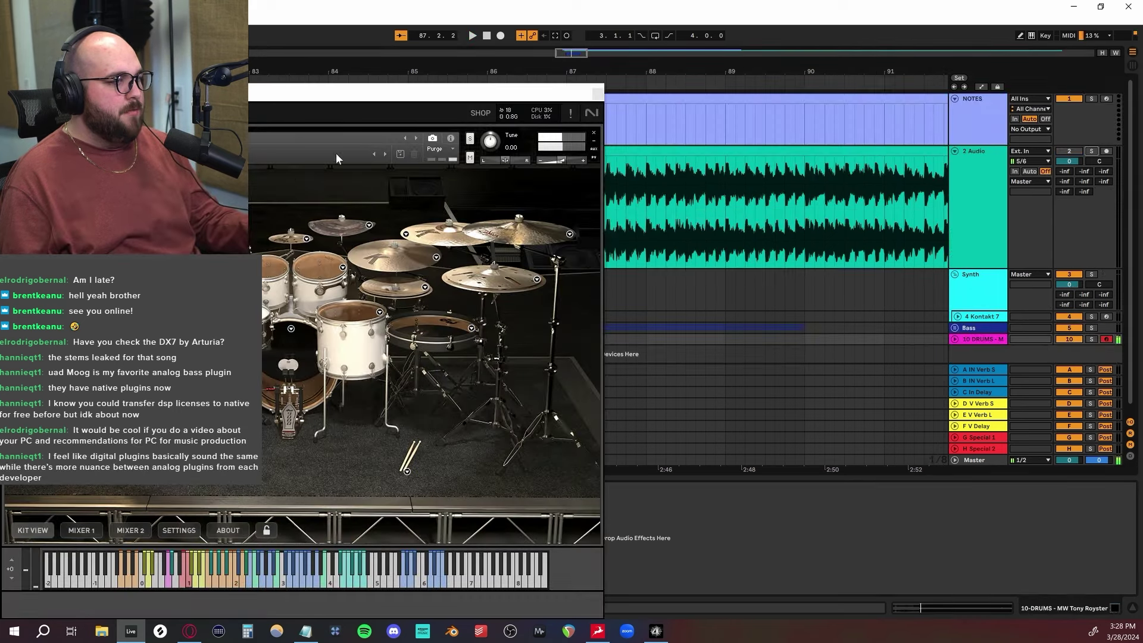
Step: Unfold the drums track and show Mixer 1 of its Kontakt drum kit
{"action": "left_click_drag", "start_coordinate": [320, 99], "coordinate": [667, 88]}
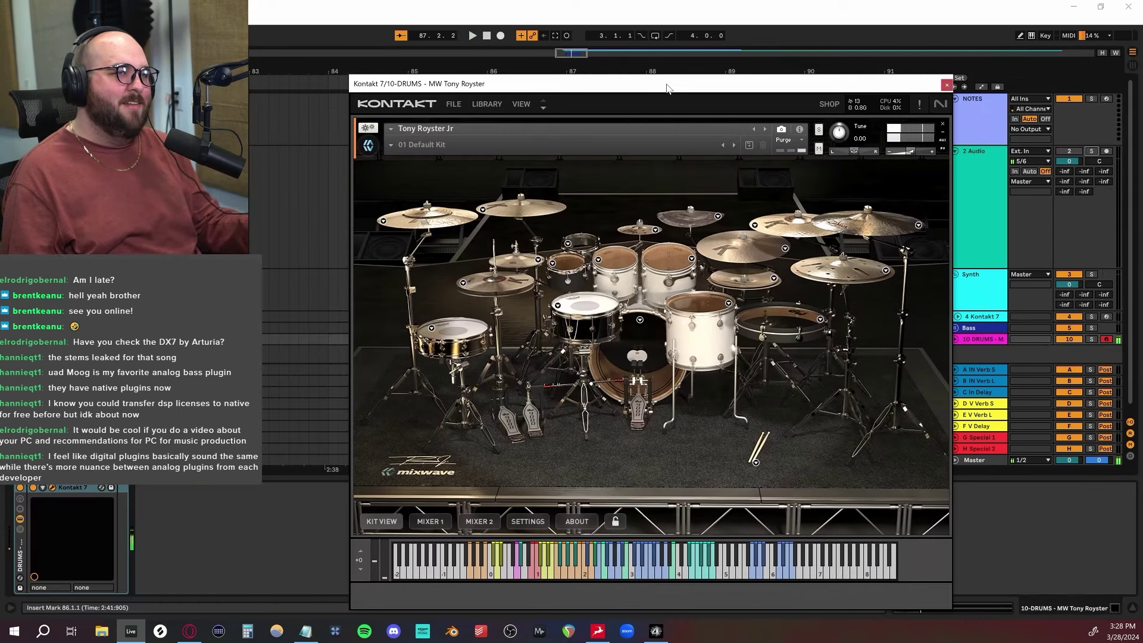
{"action": "left_click", "coordinate": [1091, 149]}
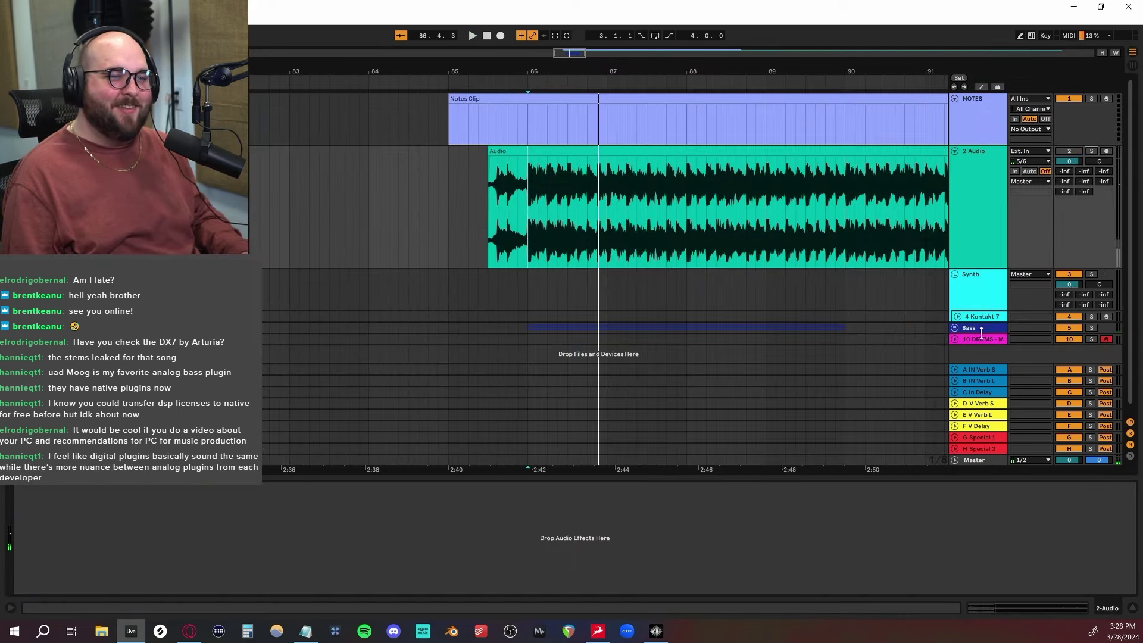
{"action": "left_click", "coordinate": [956, 338]}
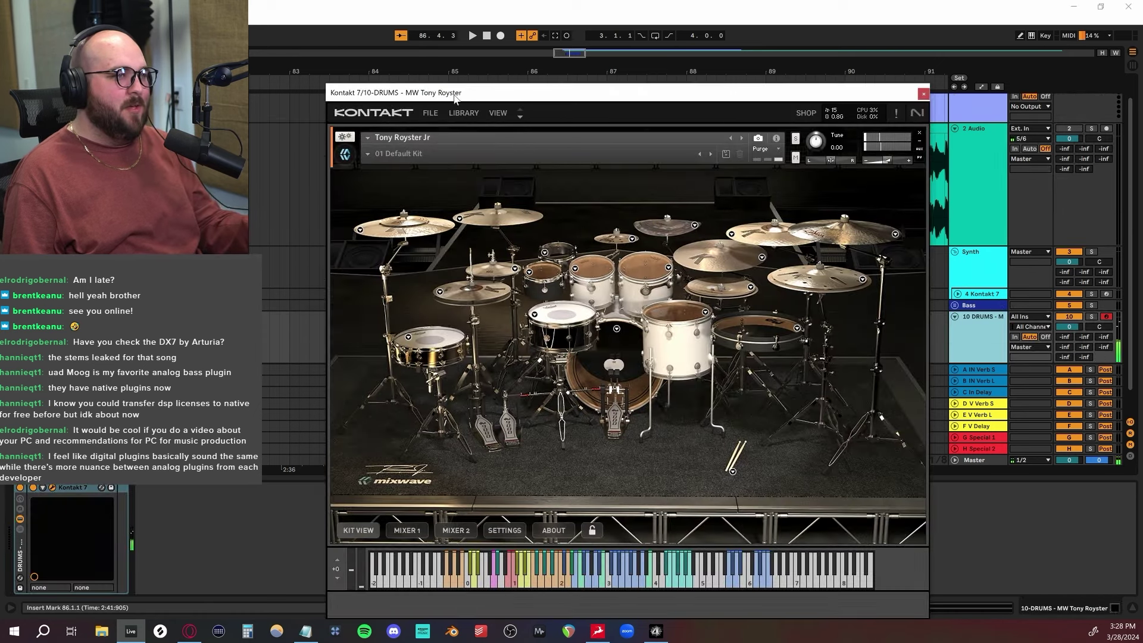
{"action": "left_click_drag", "start_coordinate": [449, 97], "coordinate": [457, 74]}
{"action": "left_click", "coordinate": [410, 507]}
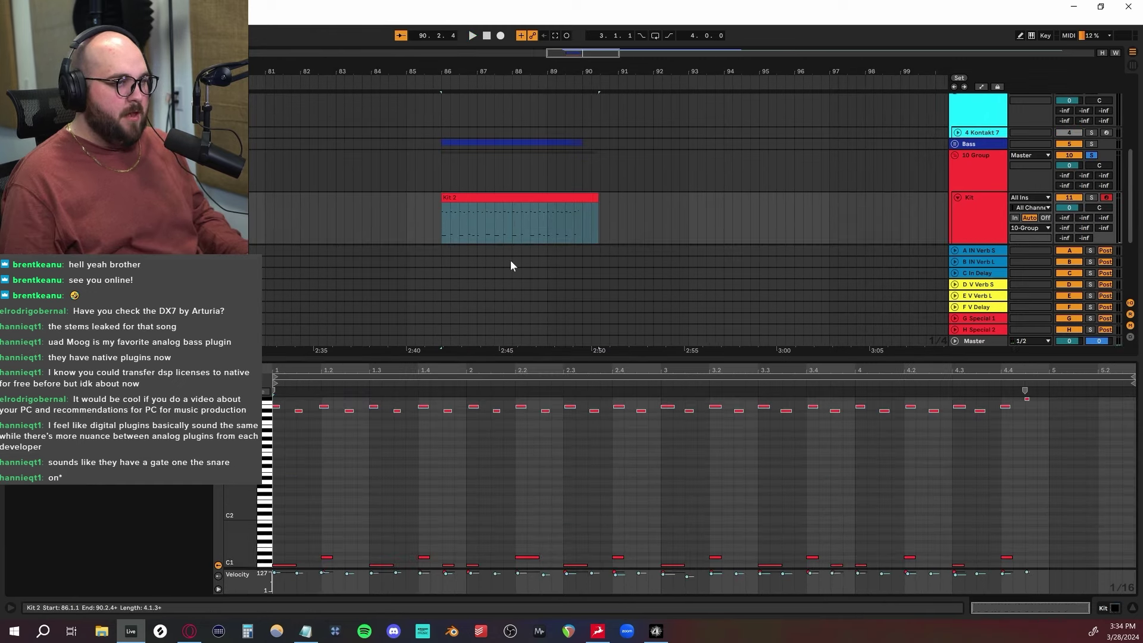
Step: Quantize all notes in the Kit 2 drum clip and trim the clip to end at bar 90
{"action": "left_click", "coordinate": [543, 506]}
{"action": "key", "text": "ctrl+a"}
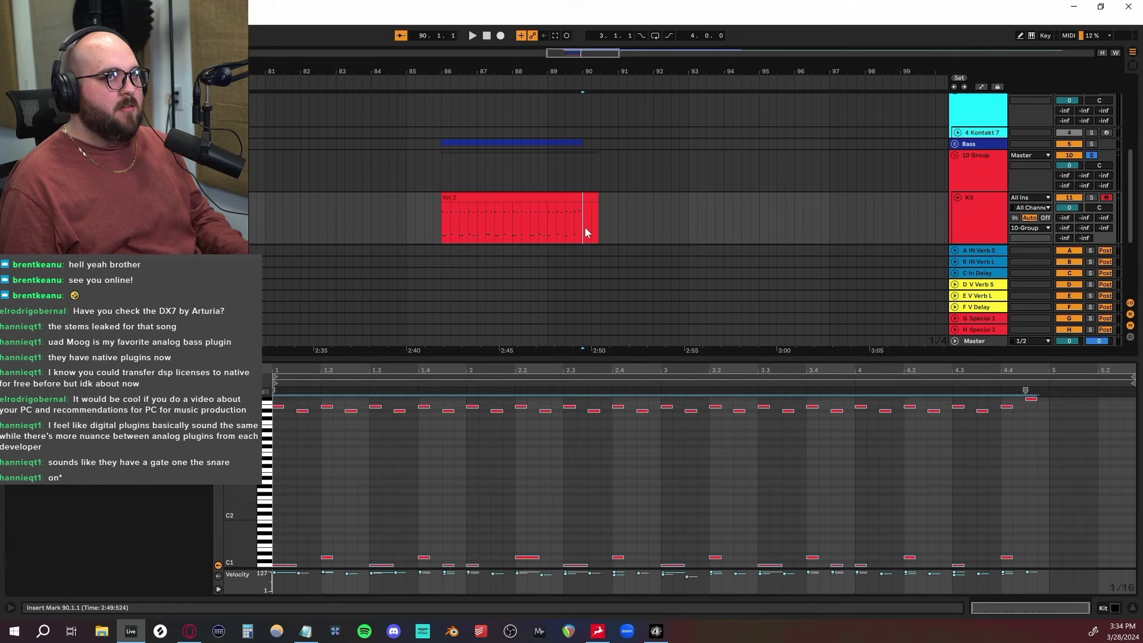
{"action": "left_click_drag", "start_coordinate": [585, 227], "coordinate": [619, 224]}
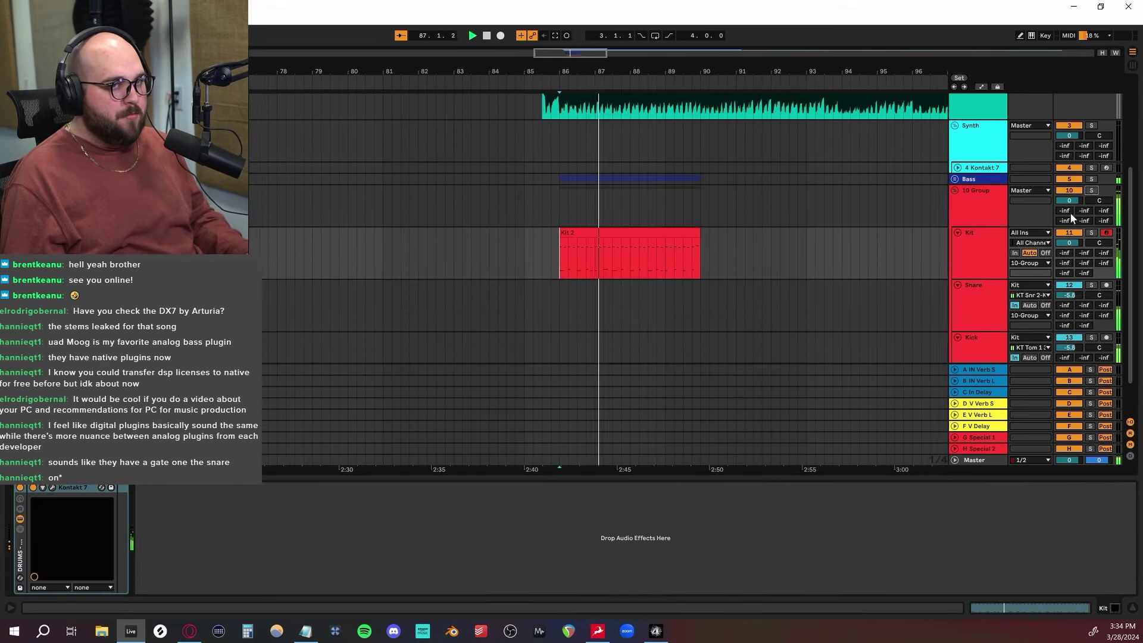
{"action": "key", "text": "space"}
{"action": "left_click", "coordinate": [488, 267]}
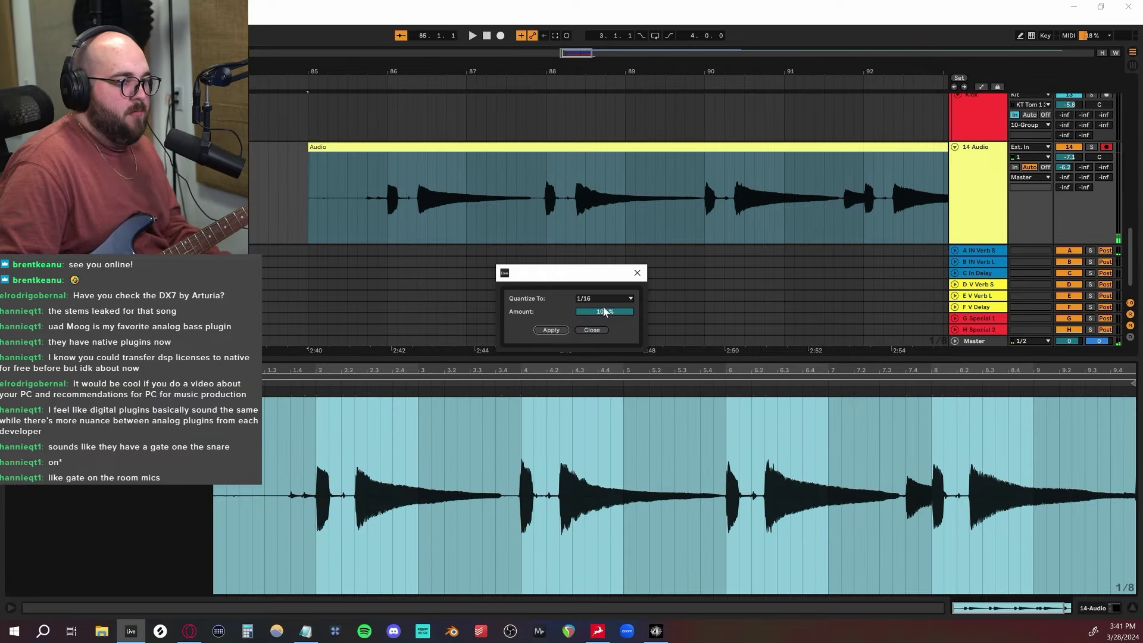
Step: Open the grid value choices in the quantize settings for the guitar audio clip
{"action": "left_click", "coordinate": [602, 298]}
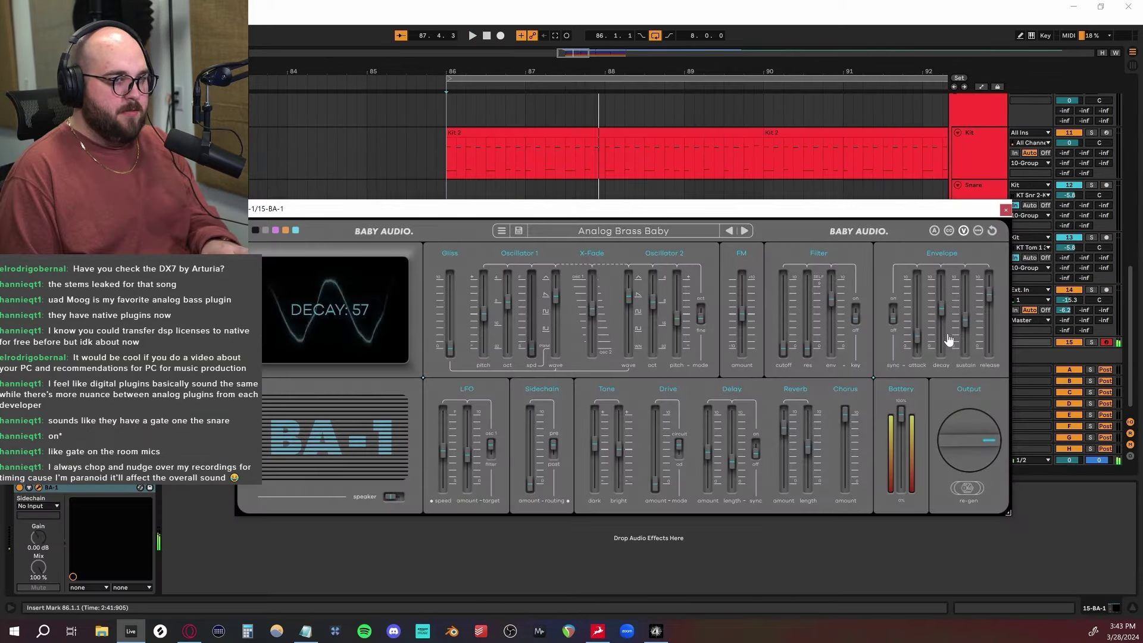
Step: Raise the envelope release of the Analog Brass Baby preset in BA-1
{"action": "left_click_drag", "start_coordinate": [989, 316], "coordinate": [987, 298]}
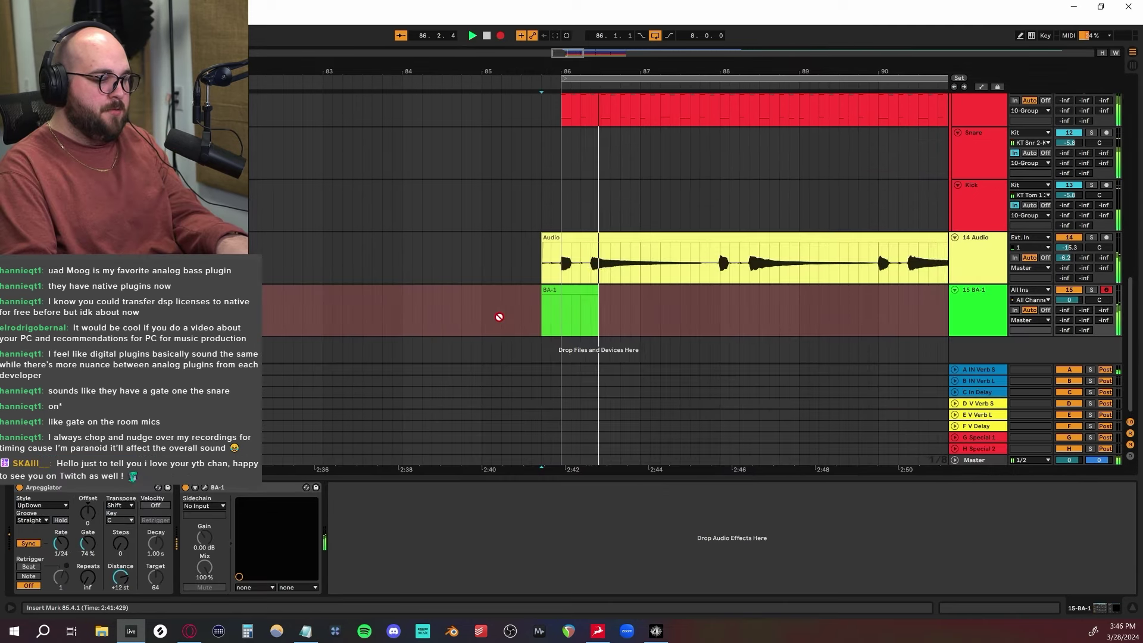
Step: Finish recording the BA-1 chord clip beneath the guitar, ending just past bar 89
{"action": "key", "text": "space"}
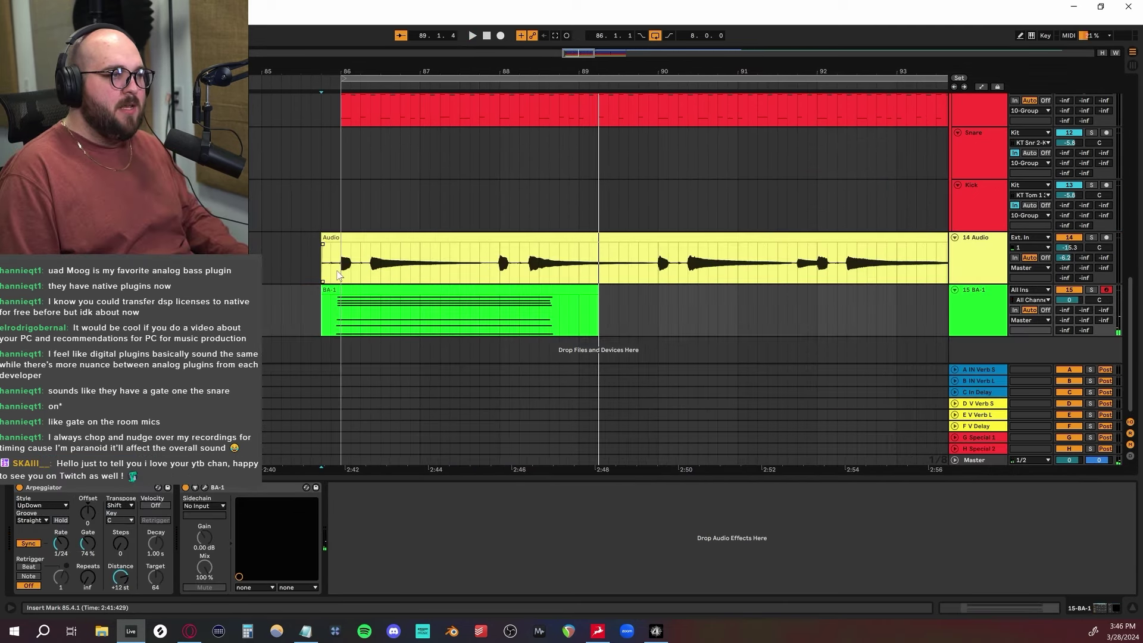
{"action": "scroll", "coordinate": [341, 273], "scroll_direction": "up", "scroll_amount": 3}
{"action": "scroll", "coordinate": [341, 273], "scroll_direction": "down", "scroll_amount": 5}
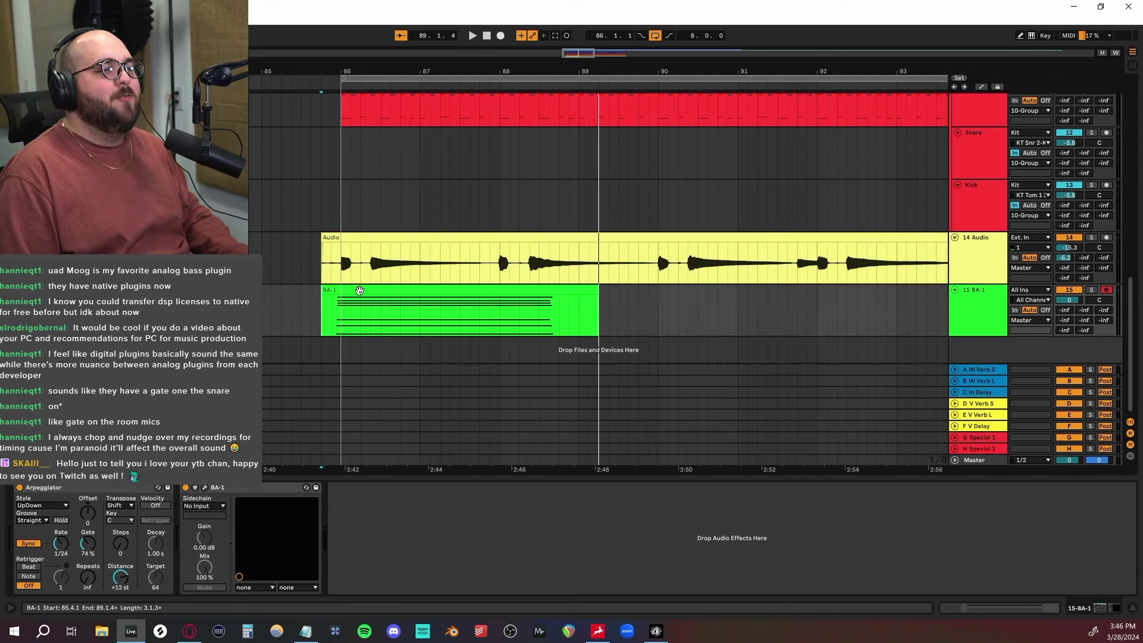
Step: Quantize all notes in the BA-1 clip and extend them to the end of the guitar clips
{"action": "double_click", "coordinate": [358, 292]}
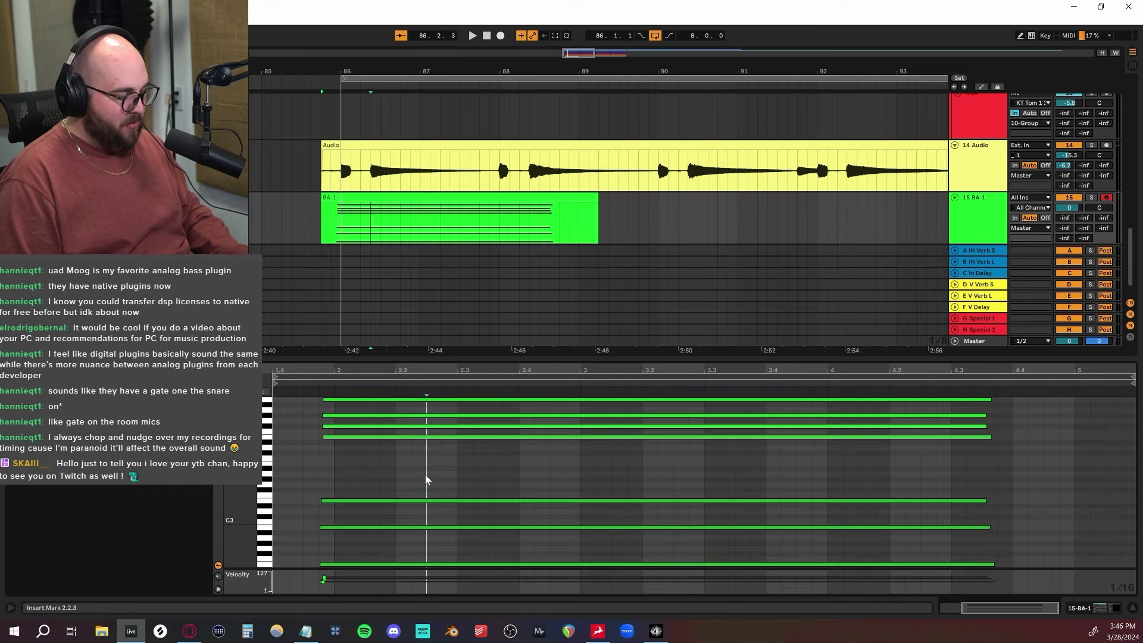
{"action": "key", "text": "ctrl+a"}
{"action": "key", "text": "space"}
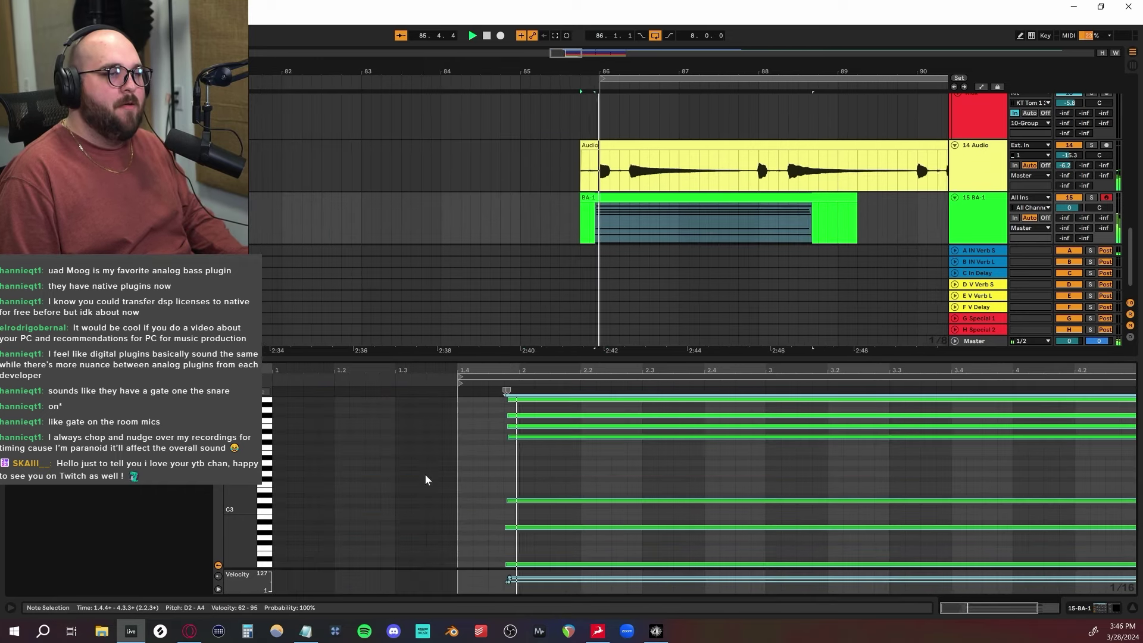
{"action": "key", "text": "shift+Tab"}
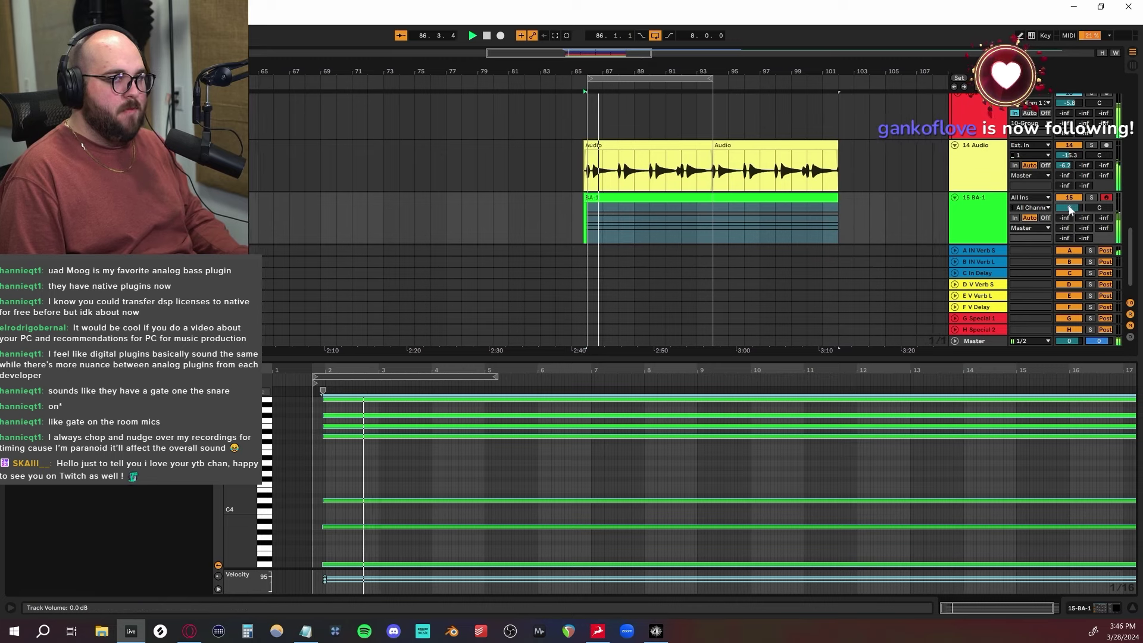
Step: Set the BA-1 track volume to -2.1 dB and add the BA-1 FX Strip after the synth, adjusting its drive amount
{"action": "left_click_drag", "start_coordinate": [1069, 207], "coordinate": [1069, 213]}
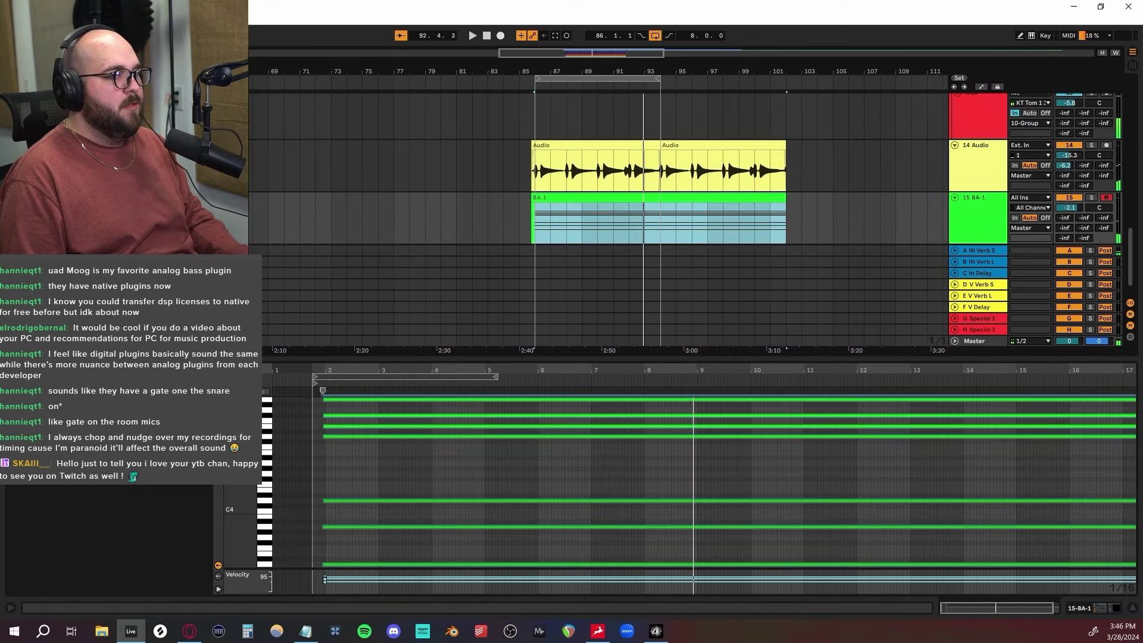
{"action": "key", "text": "shift+Tab"}
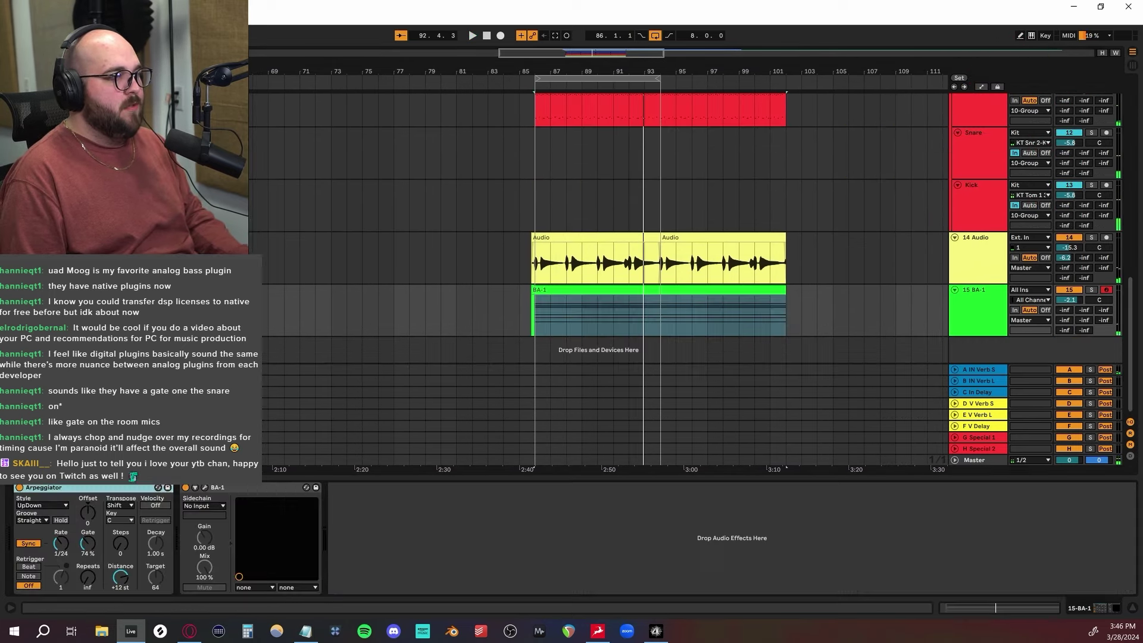
{"action": "left_click_drag", "start_coordinate": [149, 286], "coordinate": [426, 281]}
{"action": "left_click_drag", "start_coordinate": [588, 321], "coordinate": [588, 322]}
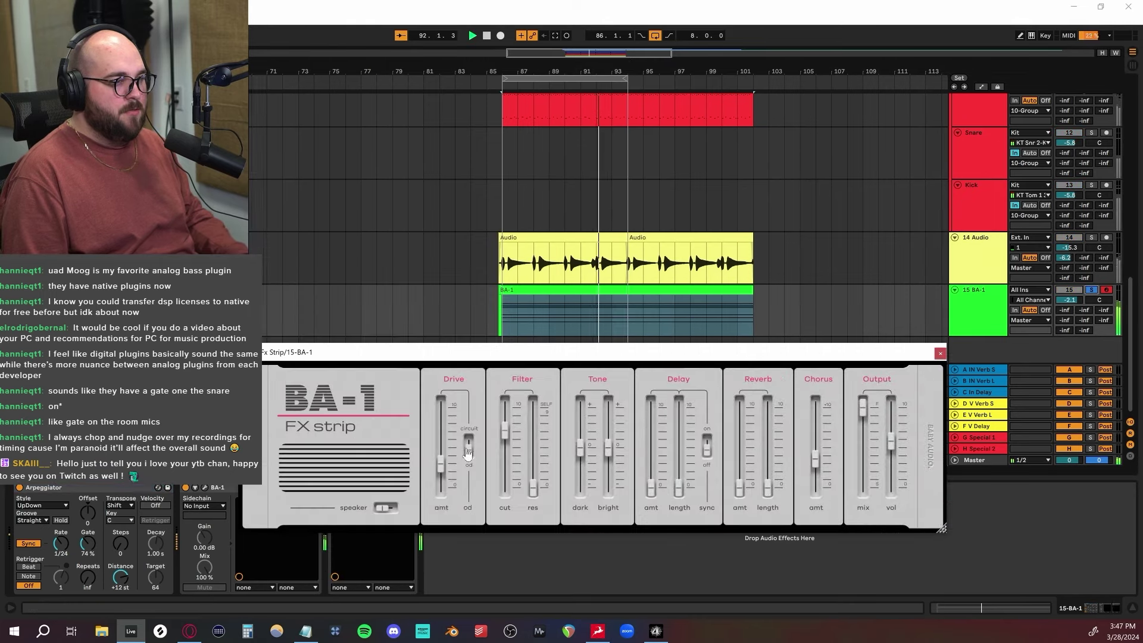
{"action": "left_click_drag", "start_coordinate": [441, 471], "coordinate": [443, 472]}
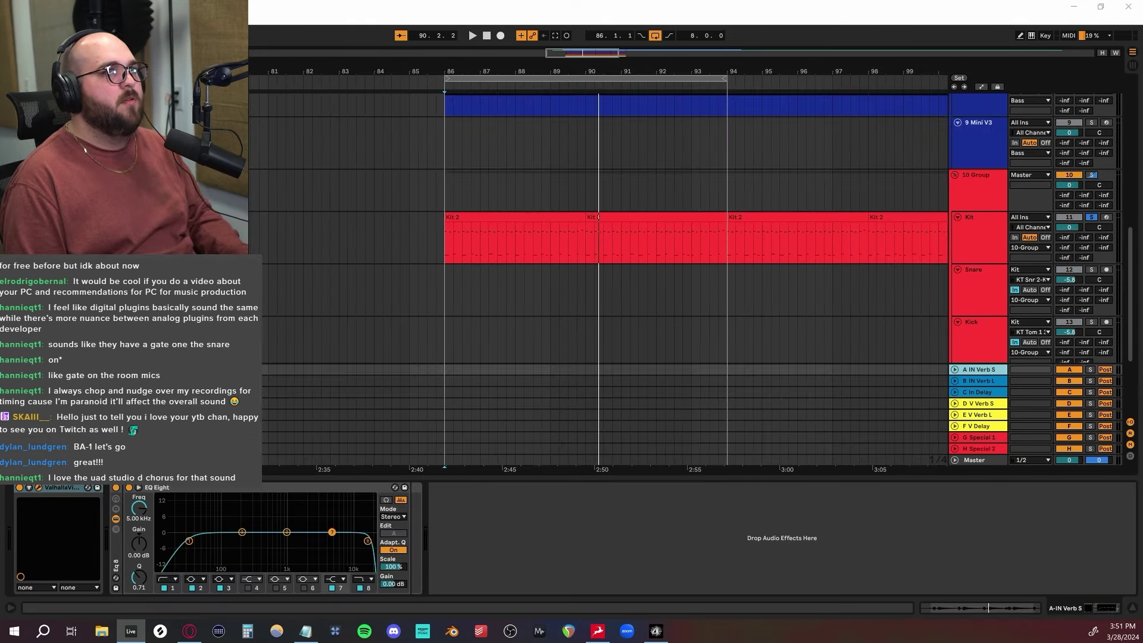
Step: Load a preset from the Gated Reverbs category in ValhallaVintageVerb on the A IN Verb S return and play the result
{"action": "left_click_drag", "start_coordinate": [520, 123], "coordinate": [564, 113]}
{"action": "left_click", "coordinate": [856, 328]}
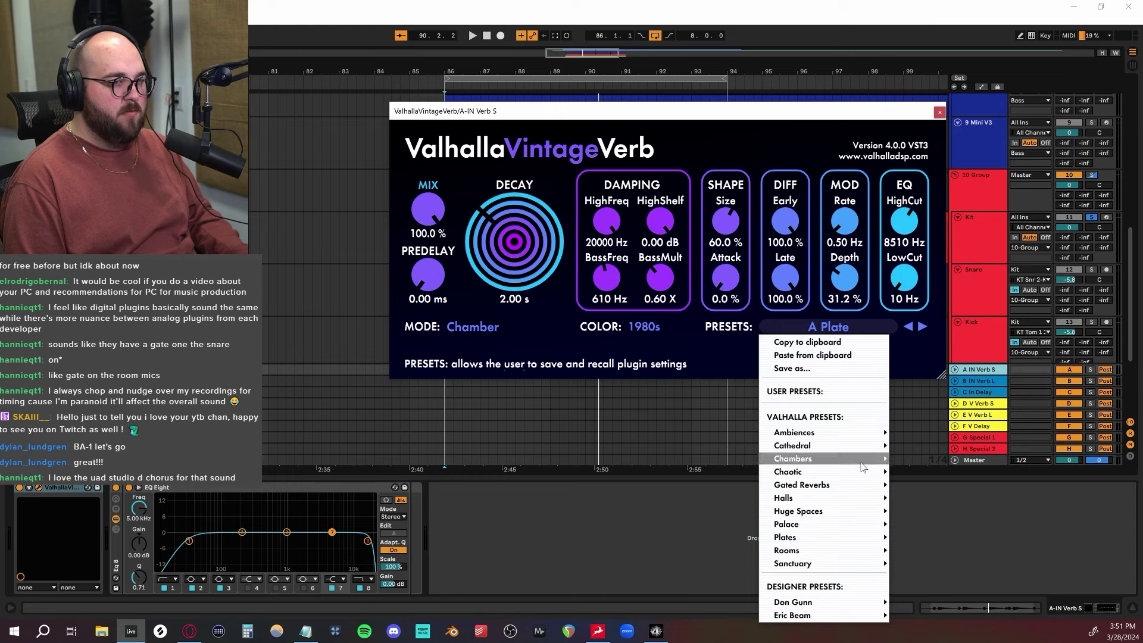
{"action": "mouse_move", "coordinate": [853, 483]}
{"action": "left_click", "coordinate": [940, 457]}
{"action": "key", "text": "space"}
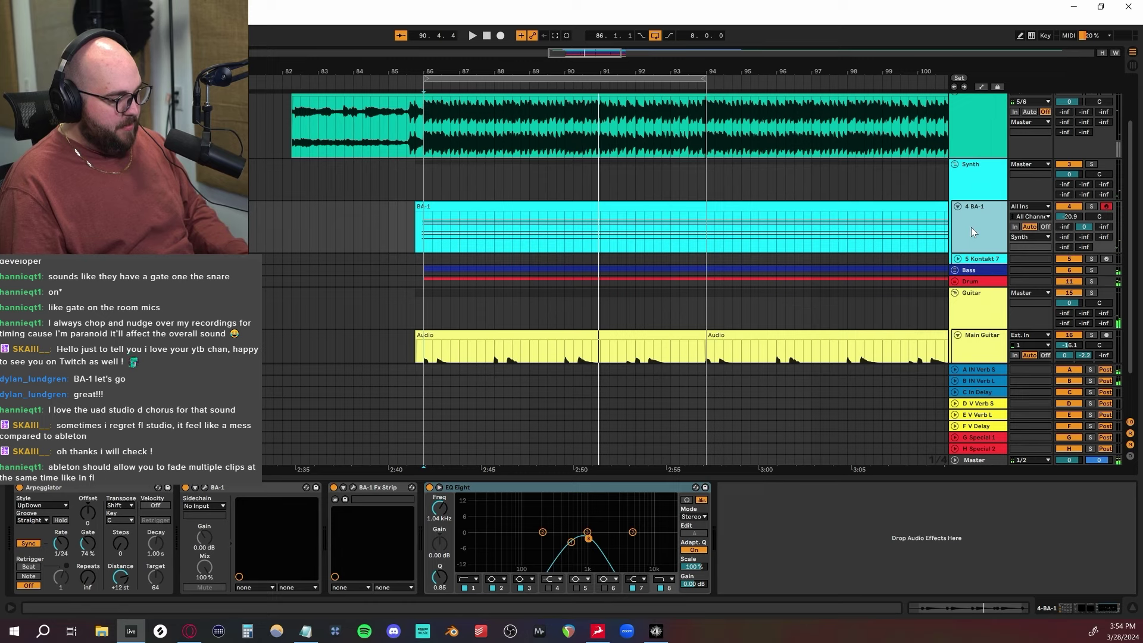
Step: Add a new return track and insert four MIDI tracks below the 4 BA-1 track
{"action": "key", "text": "ctrl+alt+t"}
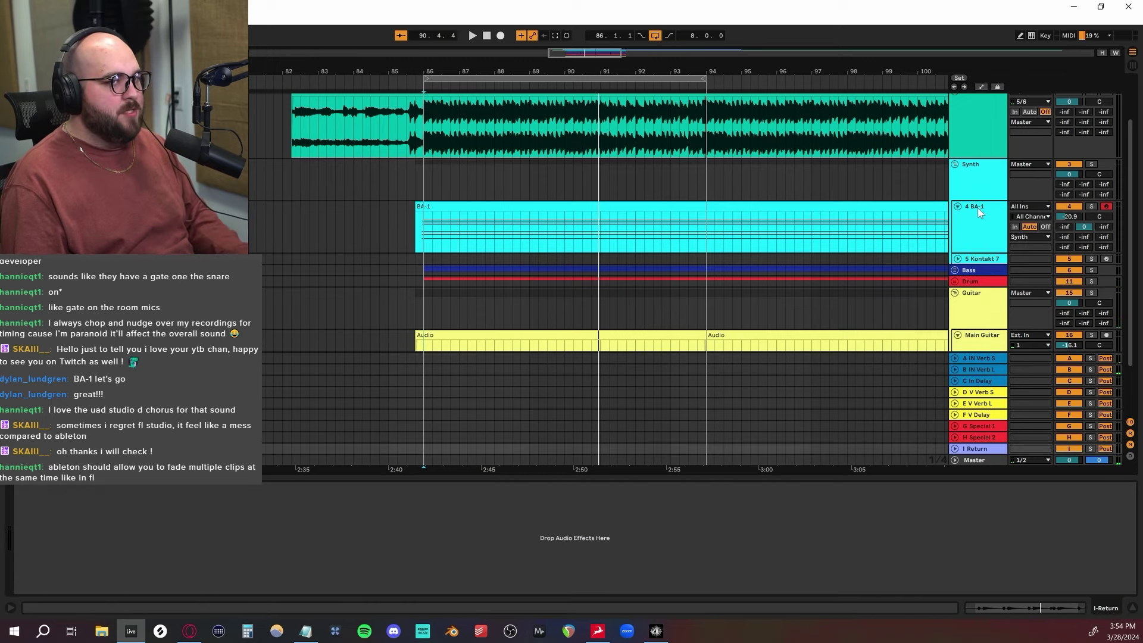
{"action": "left_click", "coordinate": [978, 207]}
{"action": "key", "text": "ctrl+shift+t"}
{"action": "key", "text": "ctrl+shift+t"}
{"action": "key", "text": "ctrl+shift+t"}
{"action": "key", "text": "ctrl+shift+t"}
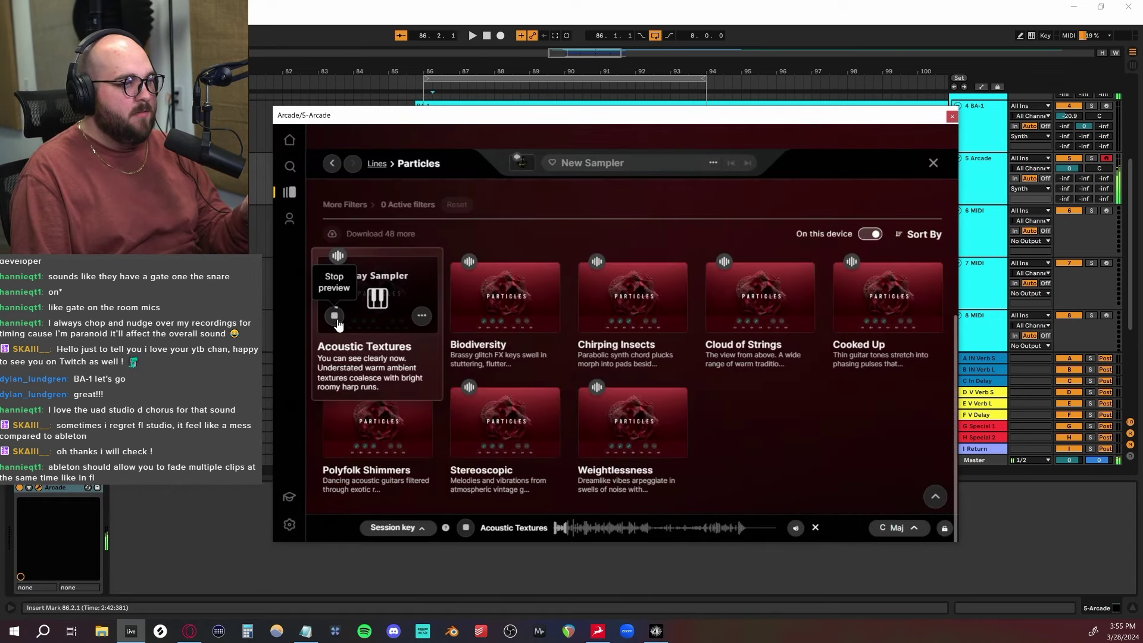
Step: Load the Acoustic Textures sampler from the Particles line in Arcade and set its session key to D Maj
{"action": "left_click", "coordinate": [336, 320]}
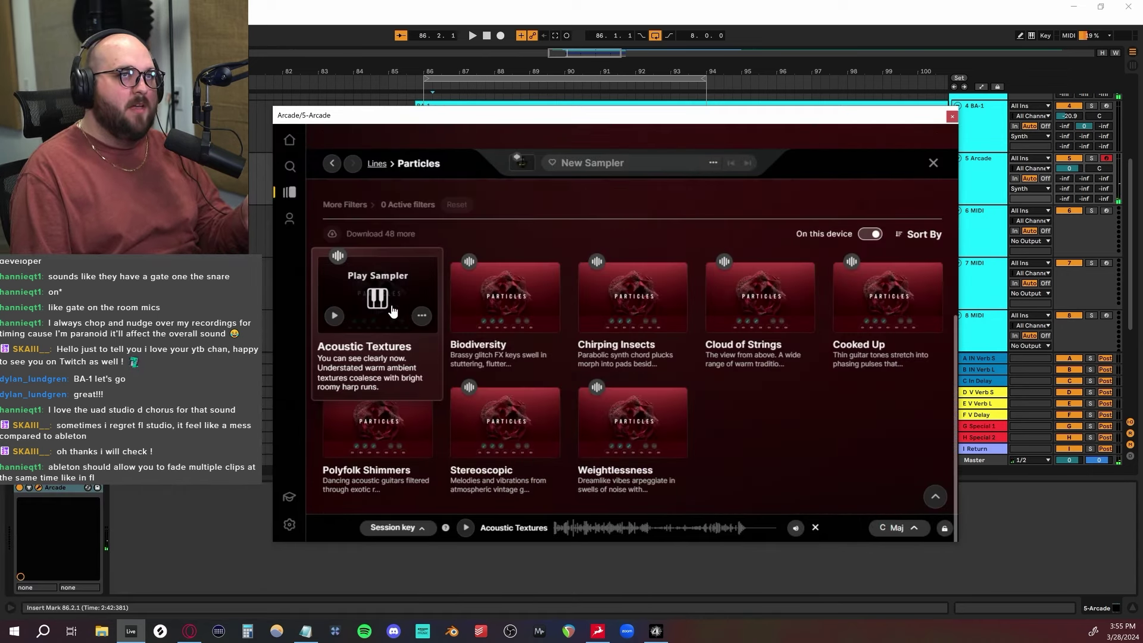
{"action": "left_click", "coordinate": [393, 314]}
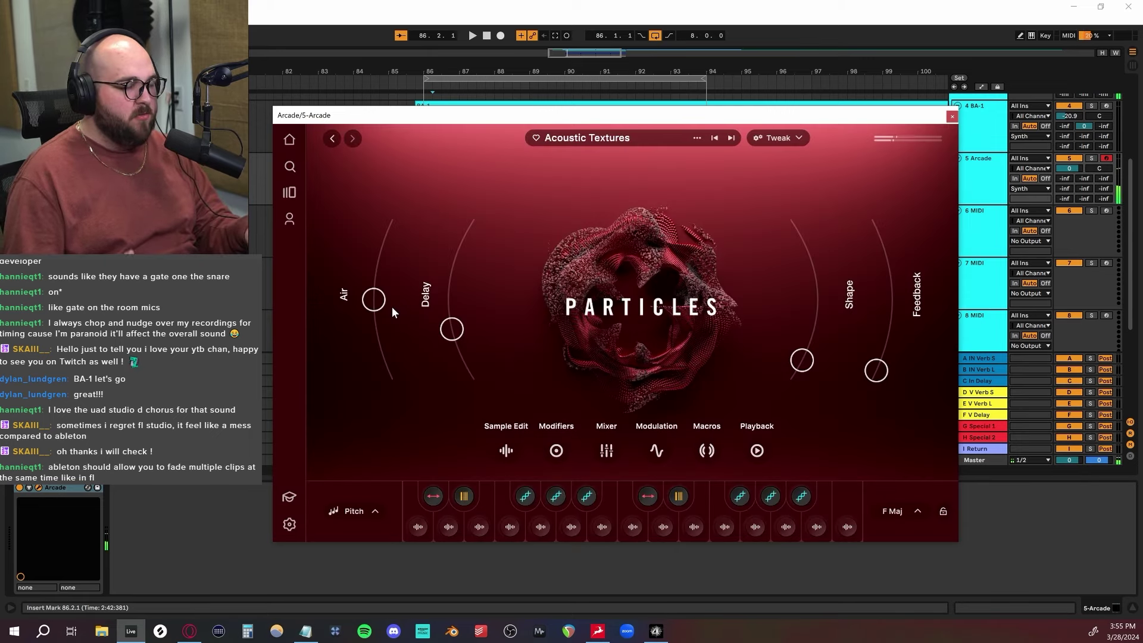
{"action": "left_click", "coordinate": [893, 511]}
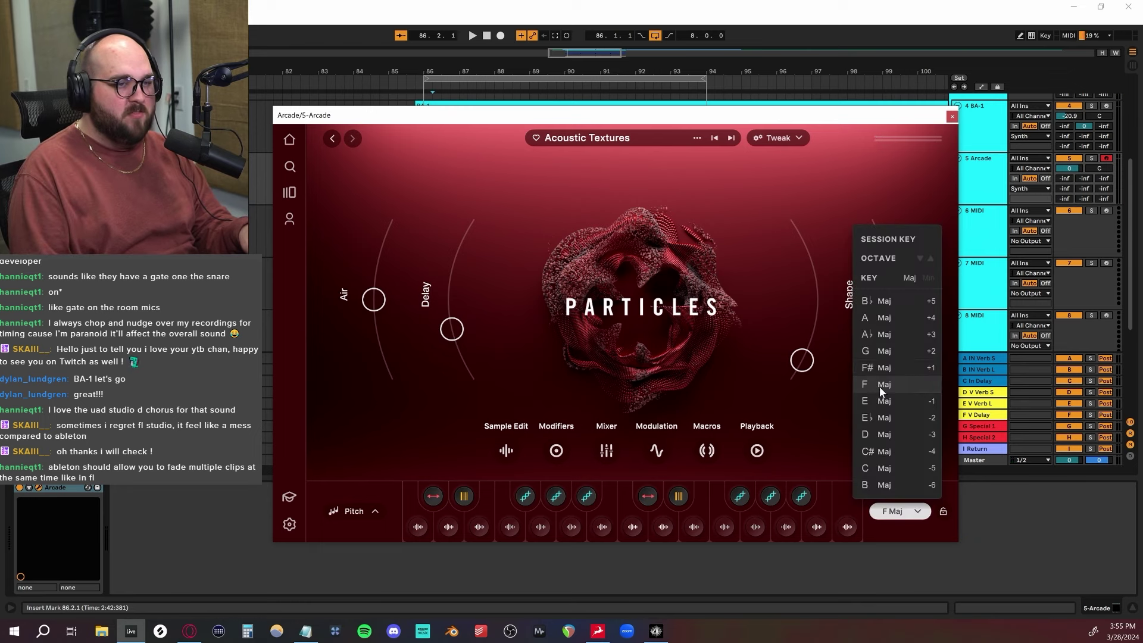
{"action": "left_click", "coordinate": [887, 438]}
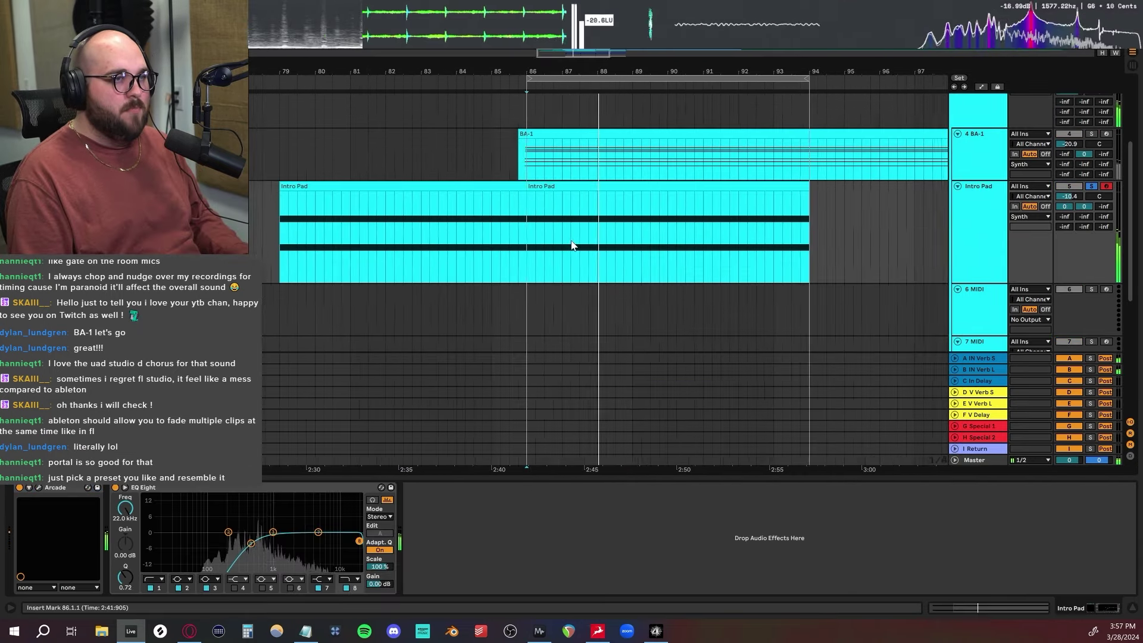
Step: Pull the high-frequency cut in the Intro Pad track's EQ Eight down to just below 1 kHz while checking playback
{"action": "scroll", "coordinate": [571, 245], "scroll_direction": "up", "scroll_amount": 3}
{"action": "key", "text": "space"}
{"action": "left_click_drag", "start_coordinate": [359, 541], "coordinate": [254, 536]}
{"action": "key", "text": "space"}
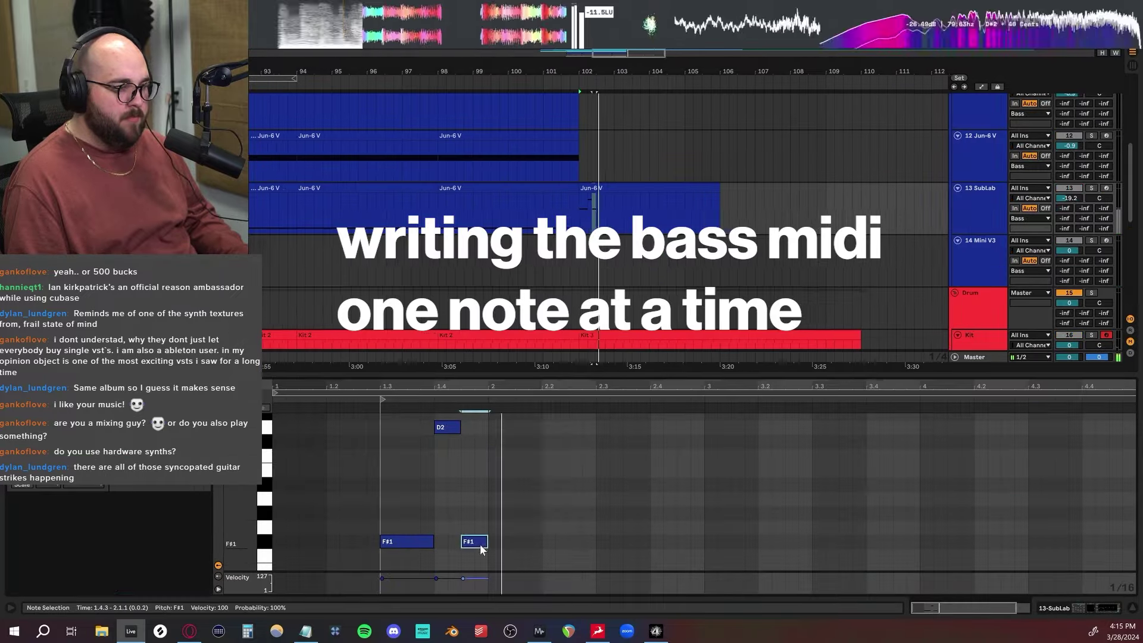
Step: Write more of the 13 SubLab bass line note by note after beat 2.2, adding E1, F#1 and G1 notes
{"action": "left_click", "coordinate": [557, 514]}
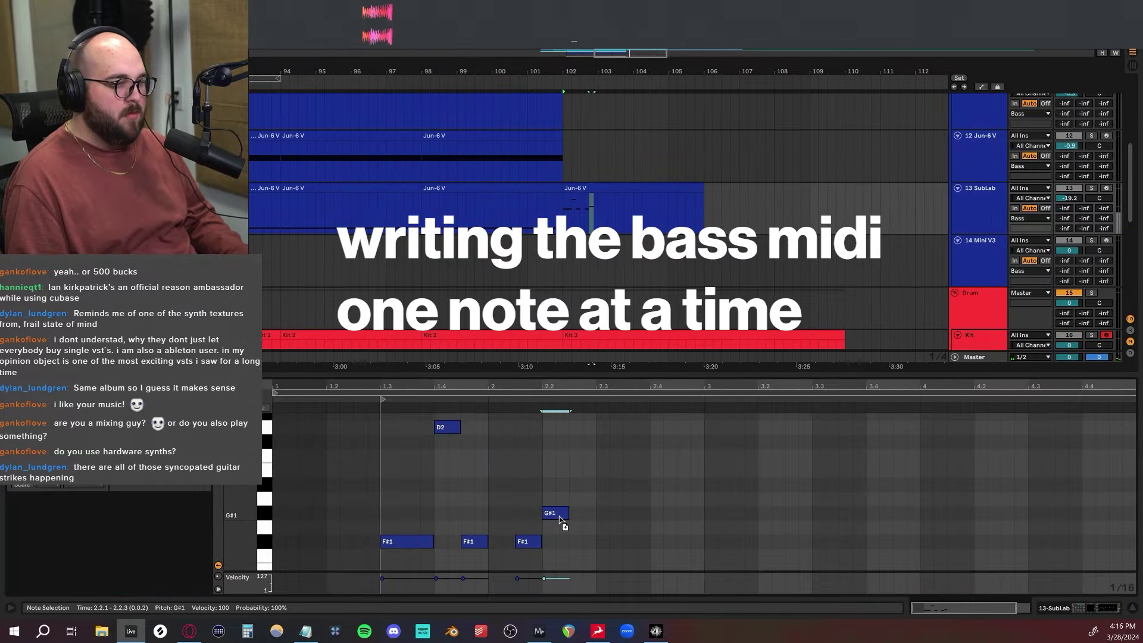
{"action": "left_click_drag", "start_coordinate": [559, 519], "coordinate": [587, 543]}
{"action": "key", "text": "space"}
{"action": "left_click_drag", "start_coordinate": [587, 543], "coordinate": [559, 544]}
{"action": "left_click_drag", "start_coordinate": [622, 502], "coordinate": [650, 501]}
{"action": "key", "text": "space"}
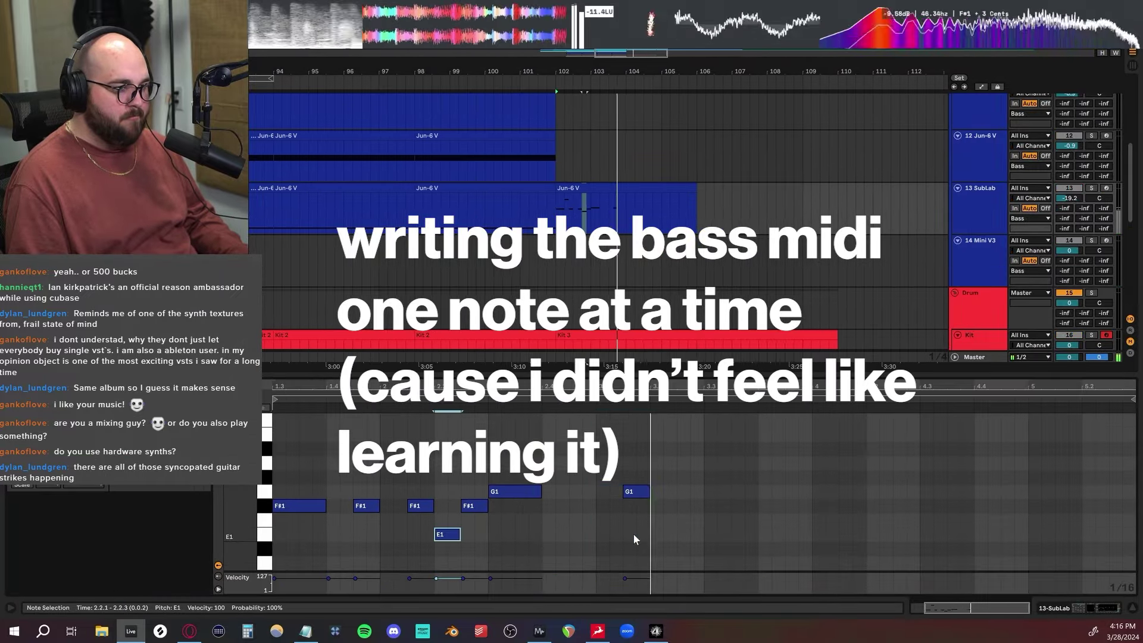
{"action": "key", "text": "ctrl+d"}
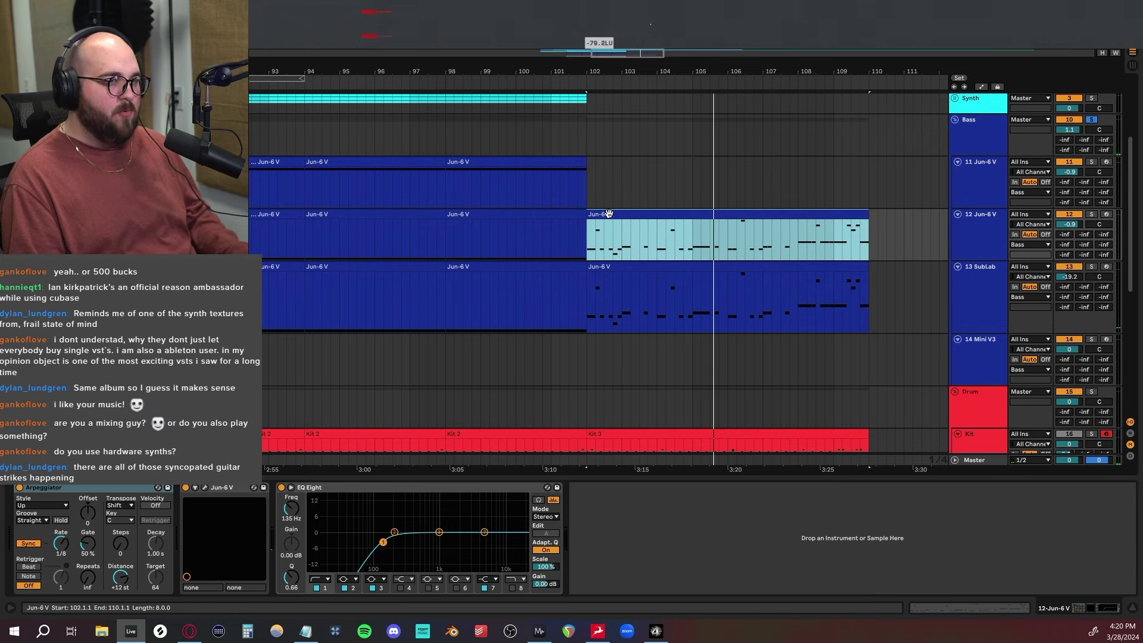
Step: Move the bass MIDI clip at bar 102 from the 12 Jun-6 V track to 14 Mini V3 and play it back
{"action": "left_click_drag", "start_coordinate": [608, 213], "coordinate": [608, 339]}
{"action": "key", "text": "space"}
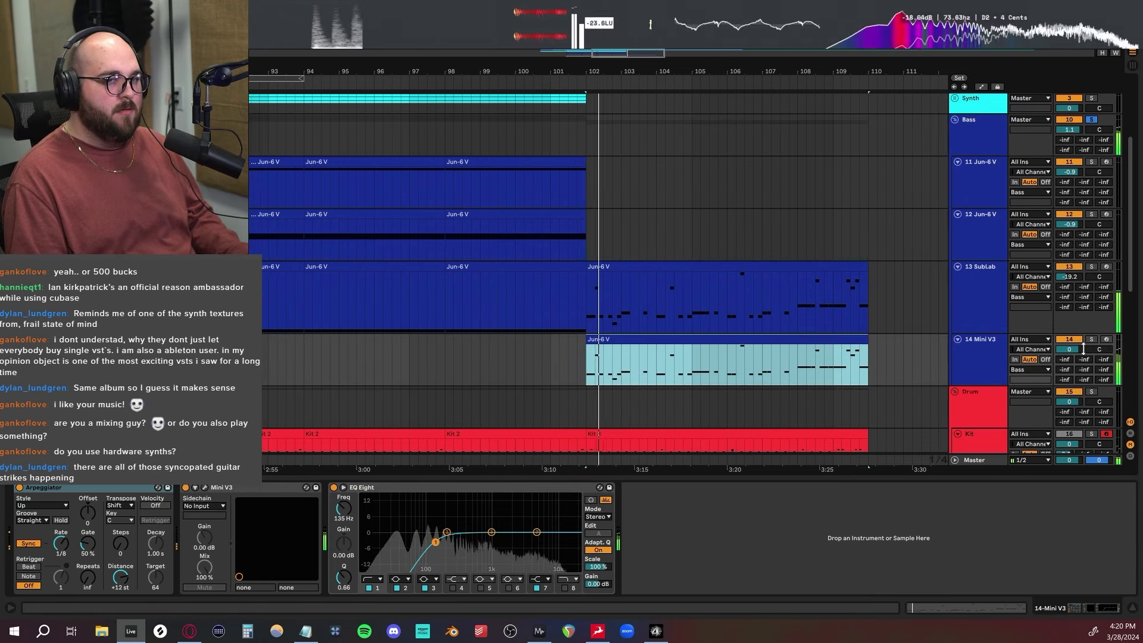
{"action": "left_click", "coordinate": [753, 559]}
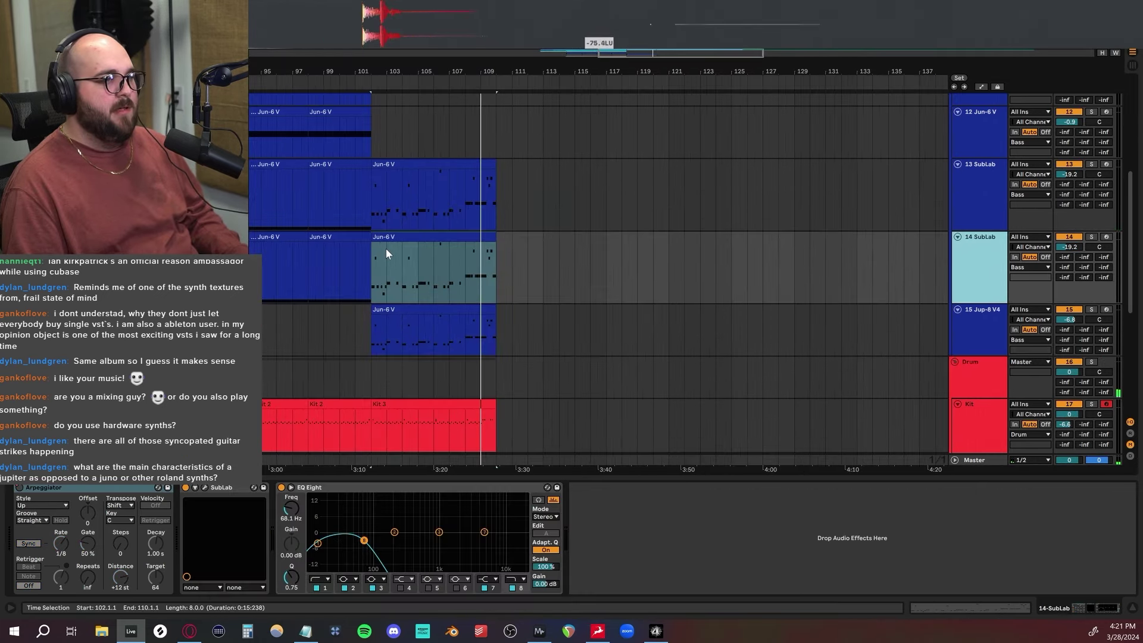
Step: Delete the four clips before bar 102 on the duplicated 14 SubLab track and transpose the remaining clip's notes up
{"action": "scroll", "coordinate": [579, 238], "scroll_direction": "left", "scroll_amount": 5}
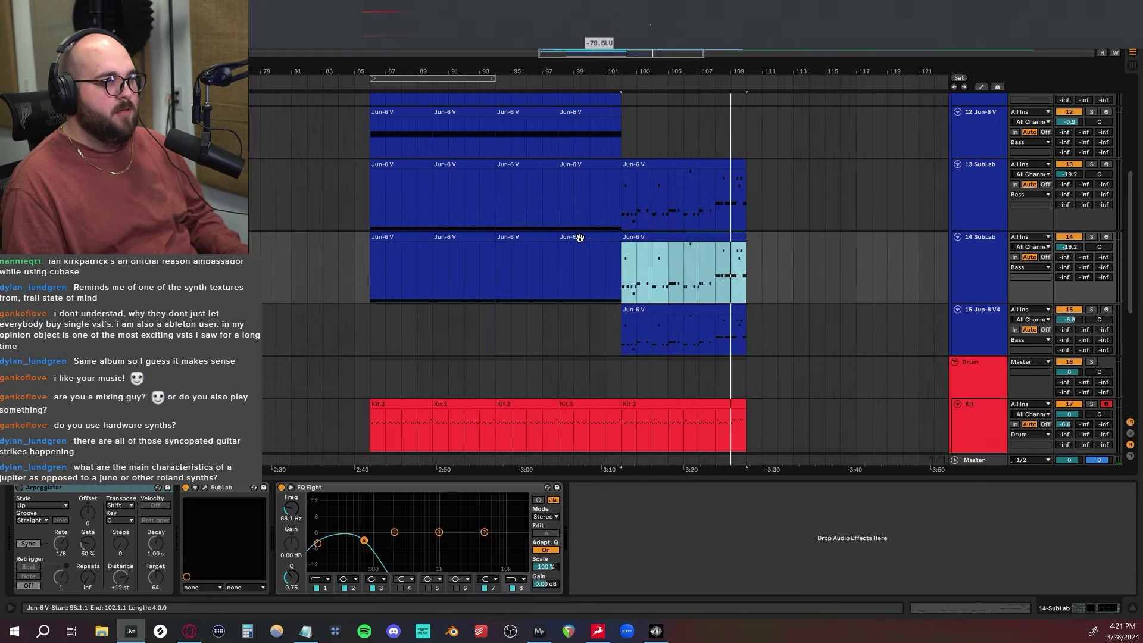
{"action": "left_click", "coordinate": [579, 238]}
{"action": "left_click", "coordinate": [408, 238], "text": "shift"}
{"action": "key", "text": "Delete"}
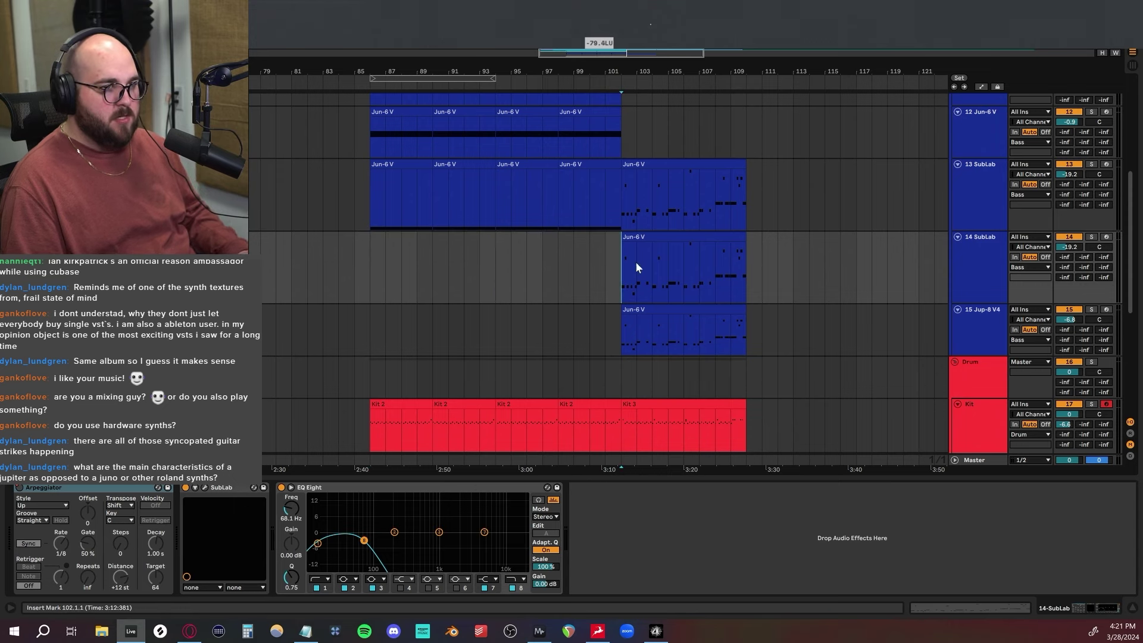
{"action": "left_click", "coordinate": [636, 268]}
{"action": "scroll", "coordinate": [655, 280], "scroll_direction": "down", "scroll_amount": 1}
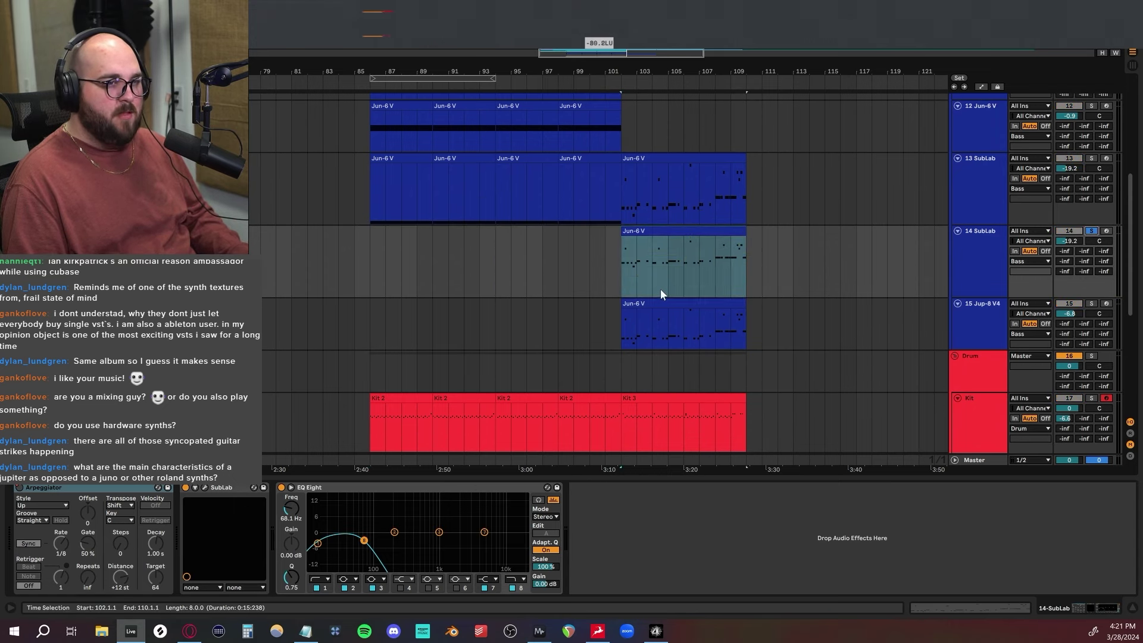
Step: Audition the 14 SubLab track from bar 102, close the SubLab window and lower the track volume to -27.3 dB
{"action": "left_click", "coordinate": [623, 270]}
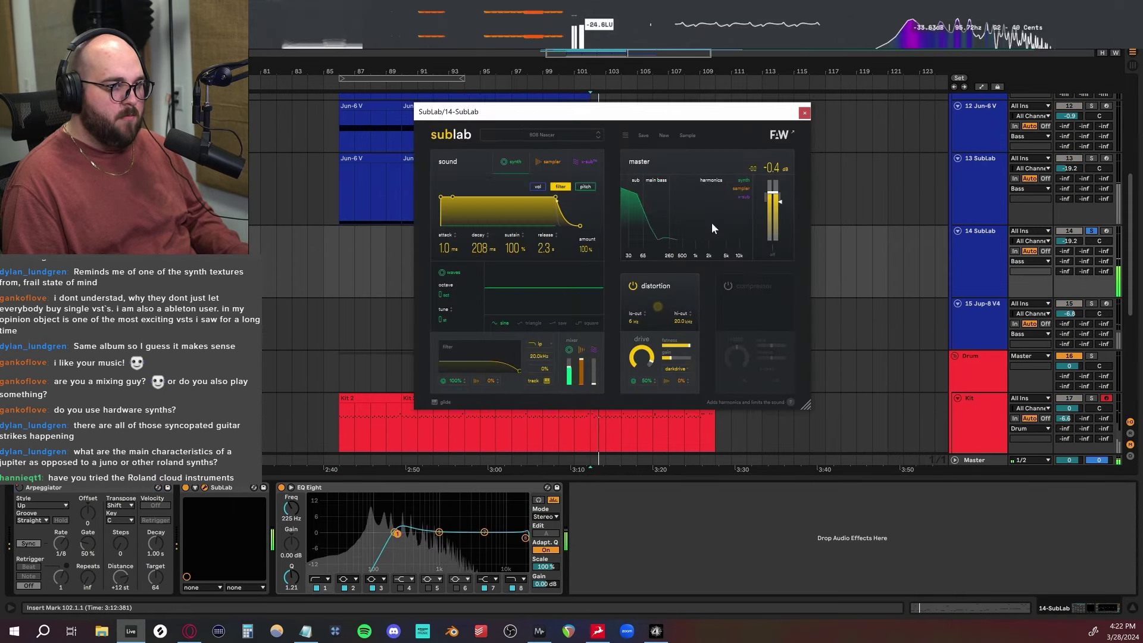
{"action": "left_click", "coordinate": [804, 112]}
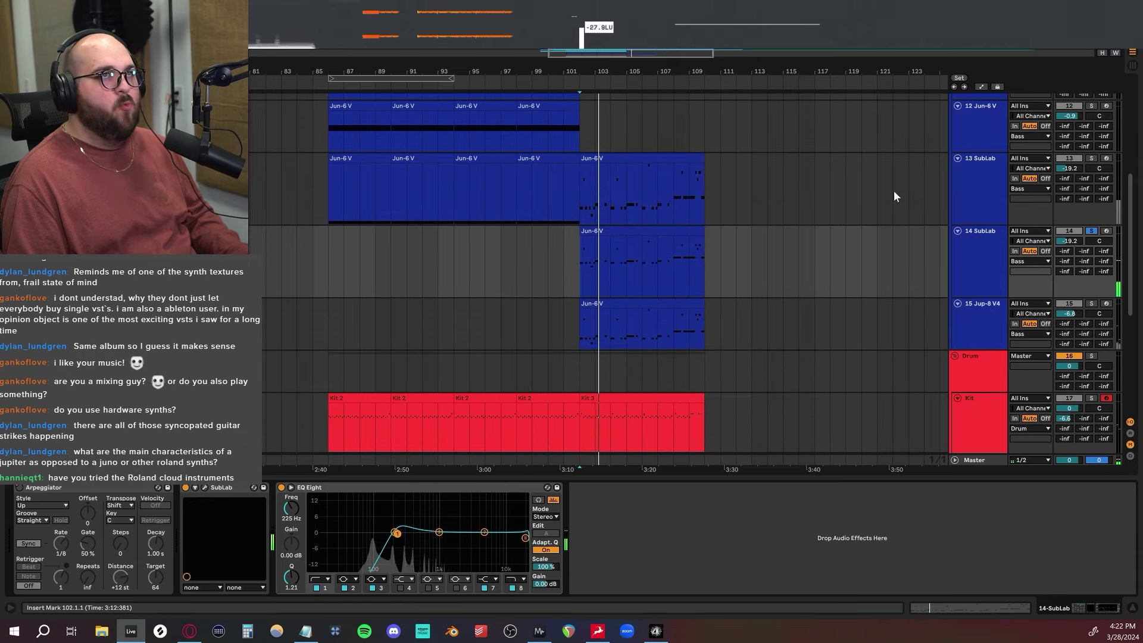
{"action": "left_click_drag", "start_coordinate": [1070, 241], "coordinate": [1071, 265]}
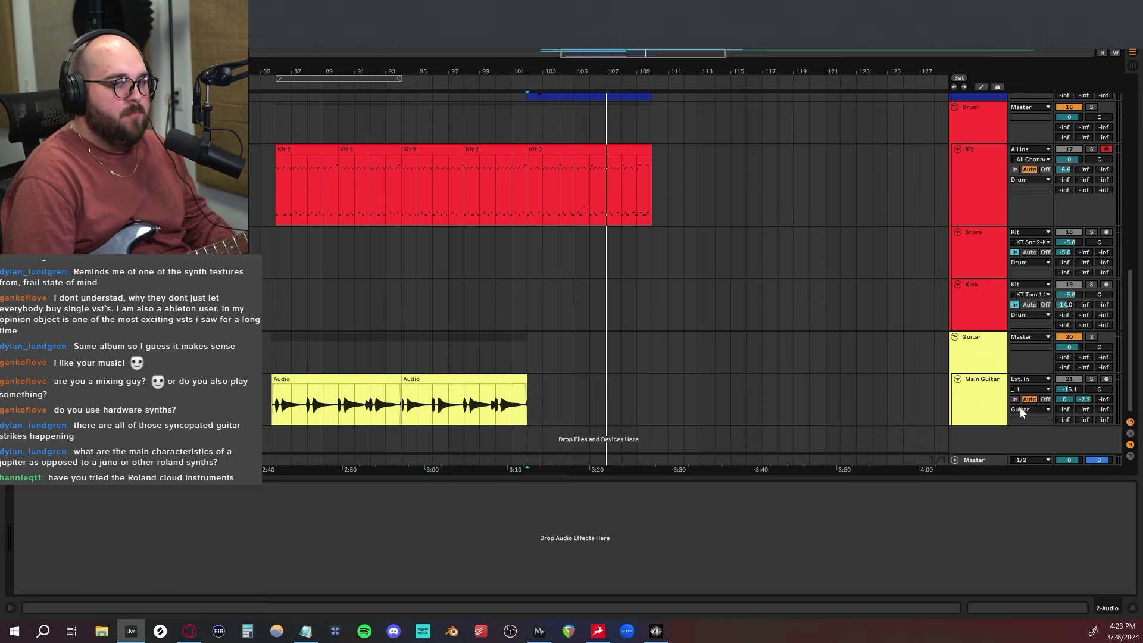
Step: Record a guitar part from bar 102 on a second Main Guitar track and open its clip for editing
{"action": "left_click", "coordinate": [996, 402]}
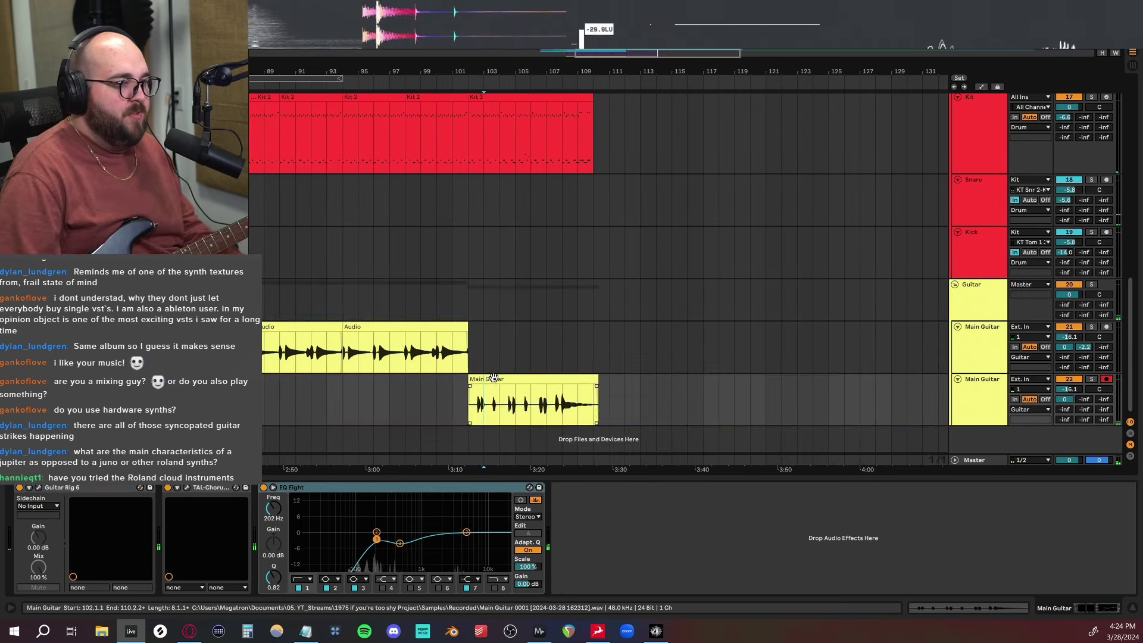
{"action": "double_click", "coordinate": [525, 399]}
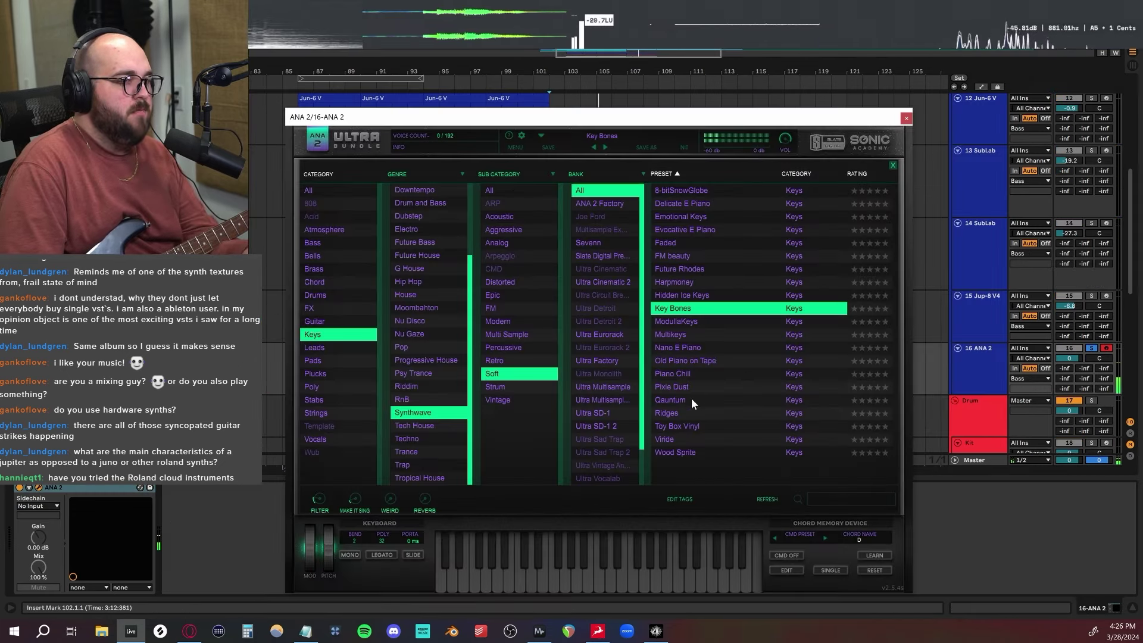
Step: Load the Ridges preset in ANA 2 and start recording on the 16 ANA 2 track from bar 102
{"action": "left_click", "coordinate": [667, 417]}
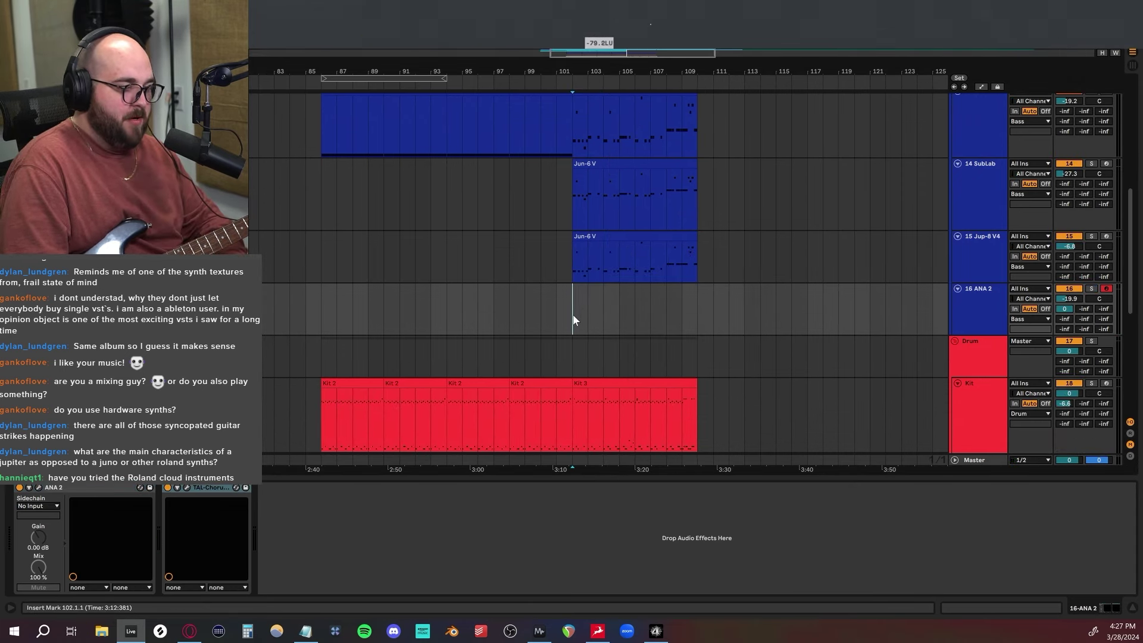
{"action": "key", "text": "F9"}
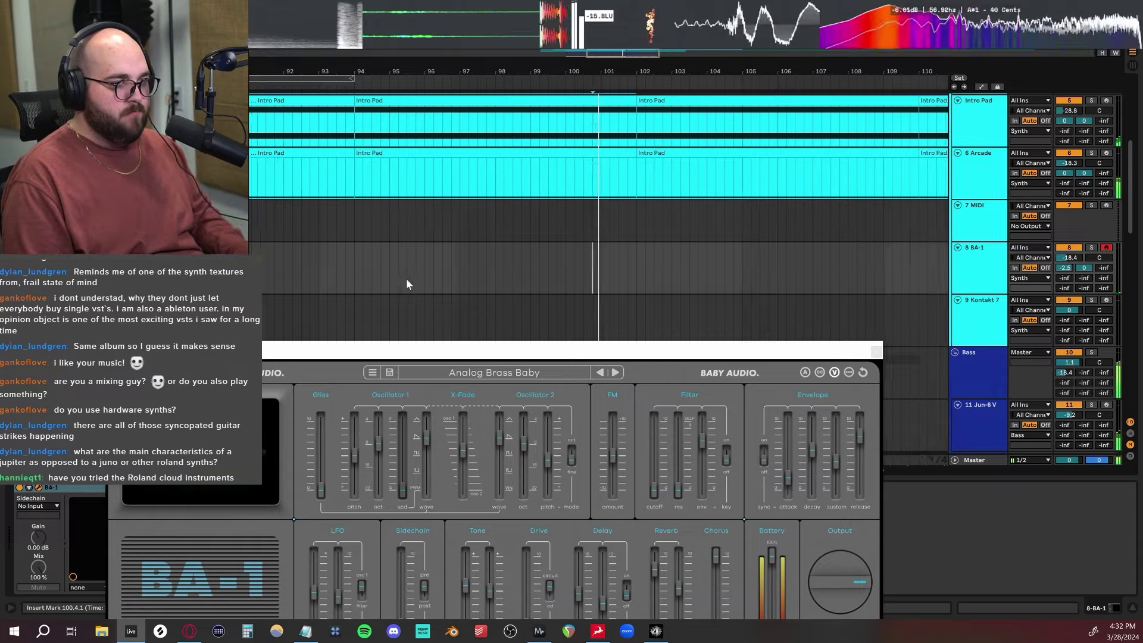
Step: Play the arrangement from bar 99.4 and record the BA-1 chord part on the 8 BA-1 track to just past bar 110
{"action": "scroll", "coordinate": [532, 280], "scroll_direction": "up", "scroll_amount": 8}
{"action": "scroll", "coordinate": [533, 280], "scroll_direction": "down", "scroll_amount": 4}
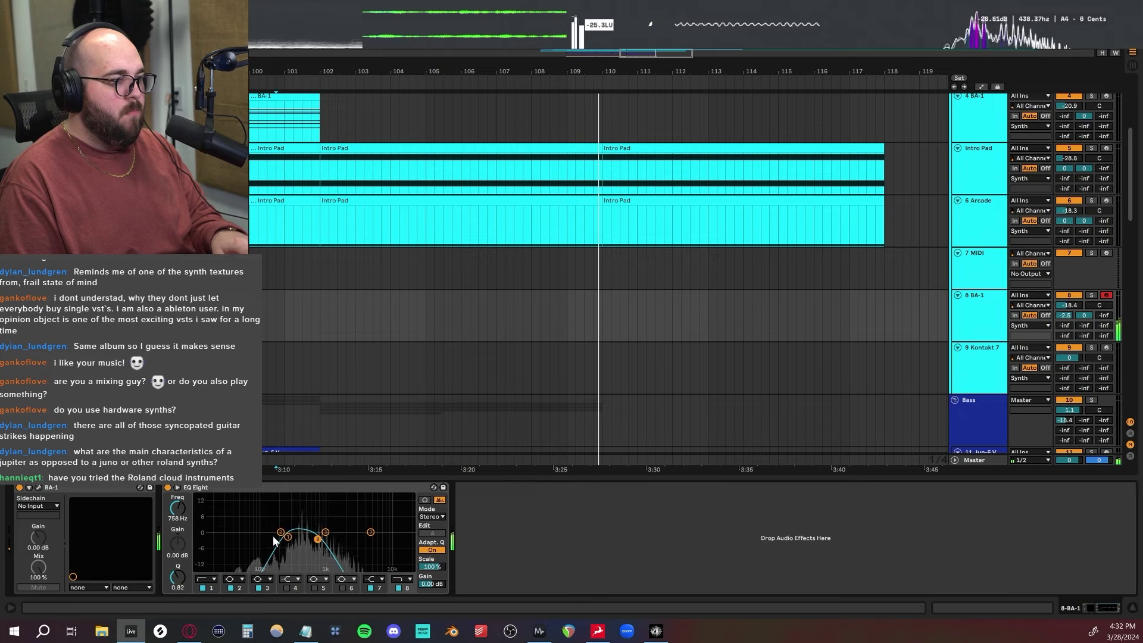
{"action": "key", "text": "space"}
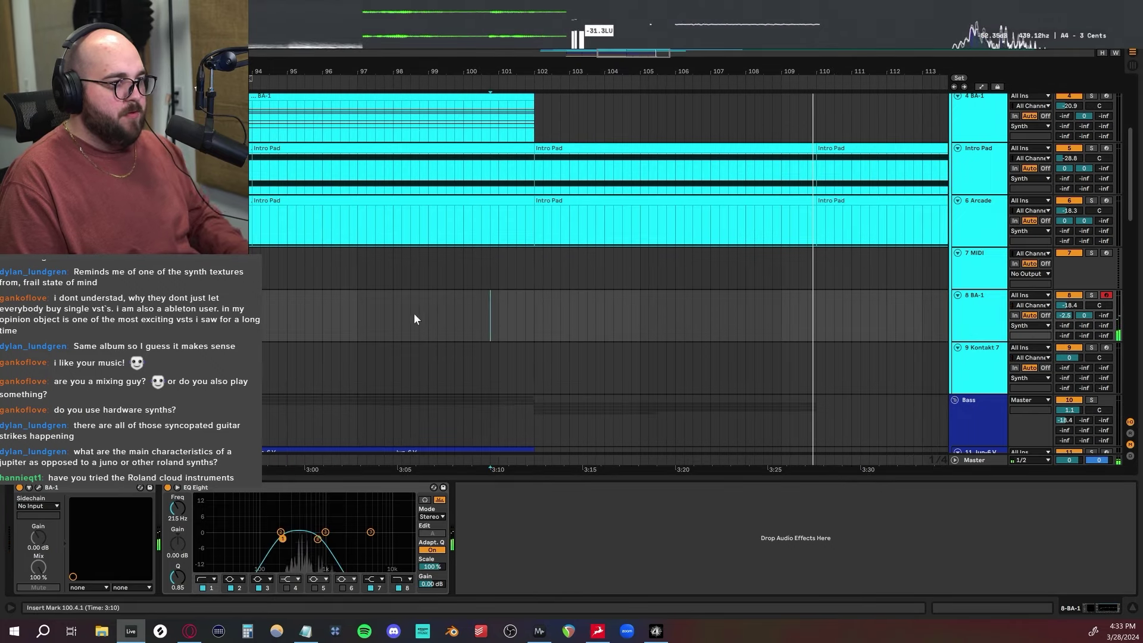
{"action": "left_click", "coordinate": [454, 321]}
{"action": "key", "text": "space"}
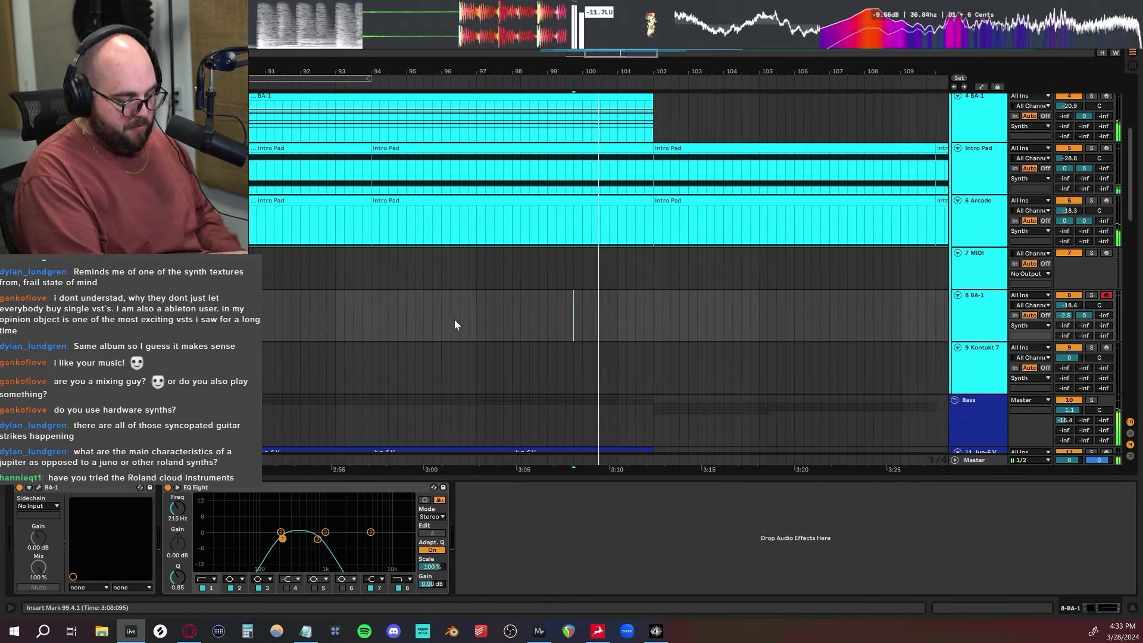
{"action": "key", "text": "F9"}
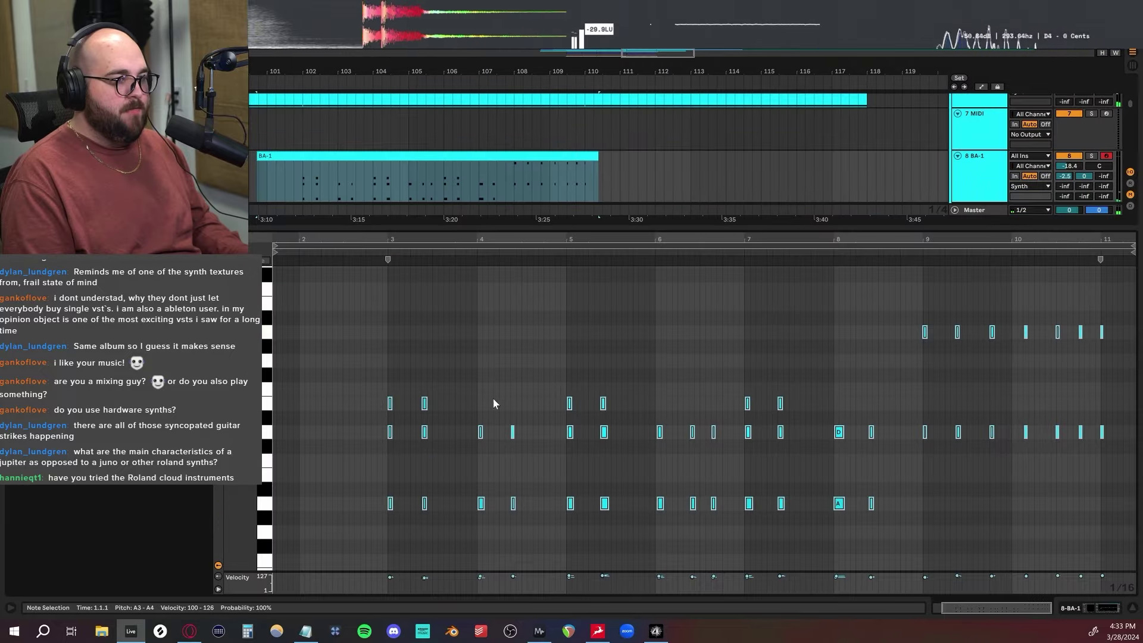
Step: Quantize all notes in the new 8 BA-1 clip and close the note editor
{"action": "left_click", "coordinate": [521, 348]}
{"action": "key", "text": "ctrl+a"}
{"action": "key", "text": "ctrl+u"}
{"action": "key", "text": "shift+Tab"}
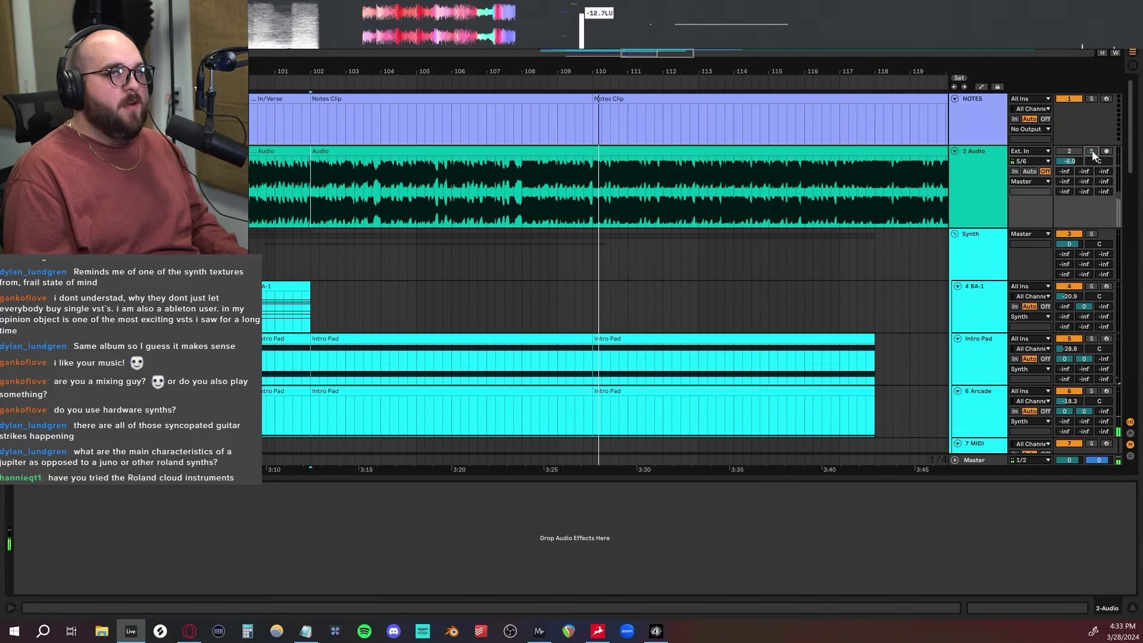
Step: Duplicate the second Main Guitar track and delete all the copied clips from bar 102 onward on the duplicate
{"action": "scroll", "coordinate": [510, 222], "scroll_direction": "down", "scroll_amount": 1}
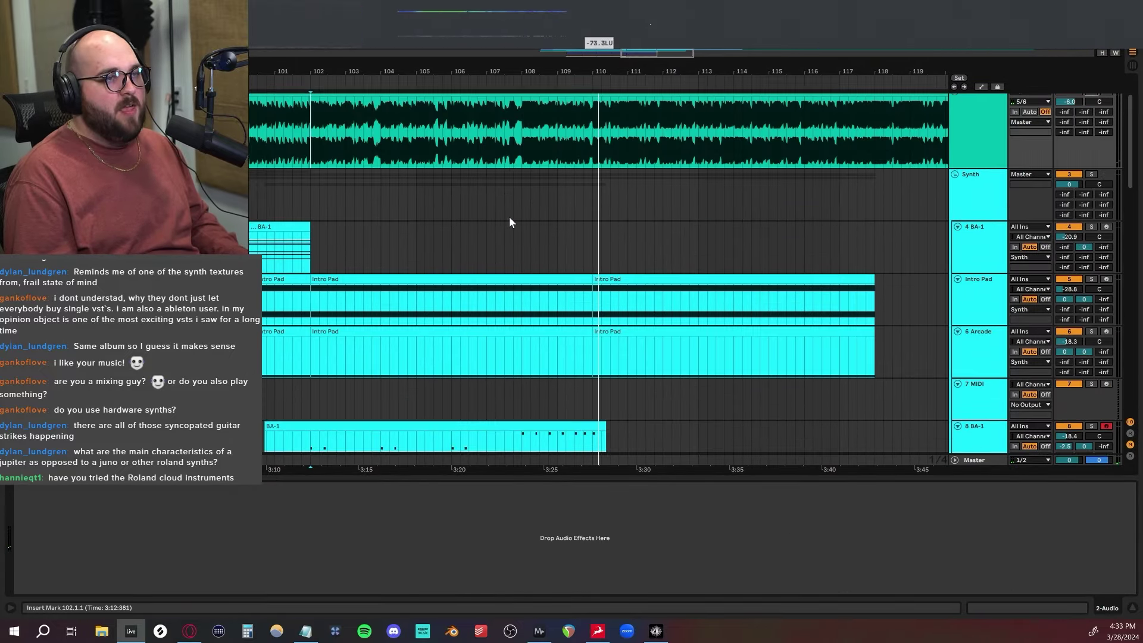
{"action": "scroll", "coordinate": [510, 221], "scroll_direction": "down", "scroll_amount": 14}
{"action": "left_click", "coordinate": [310, 357]}
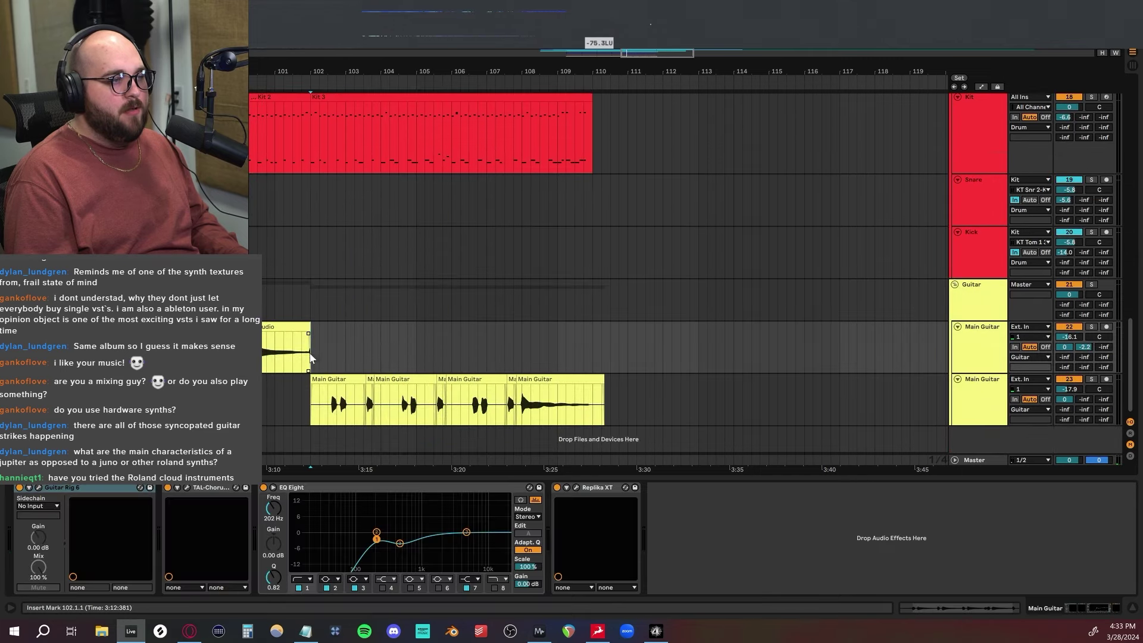
{"action": "left_click", "coordinate": [991, 411]}
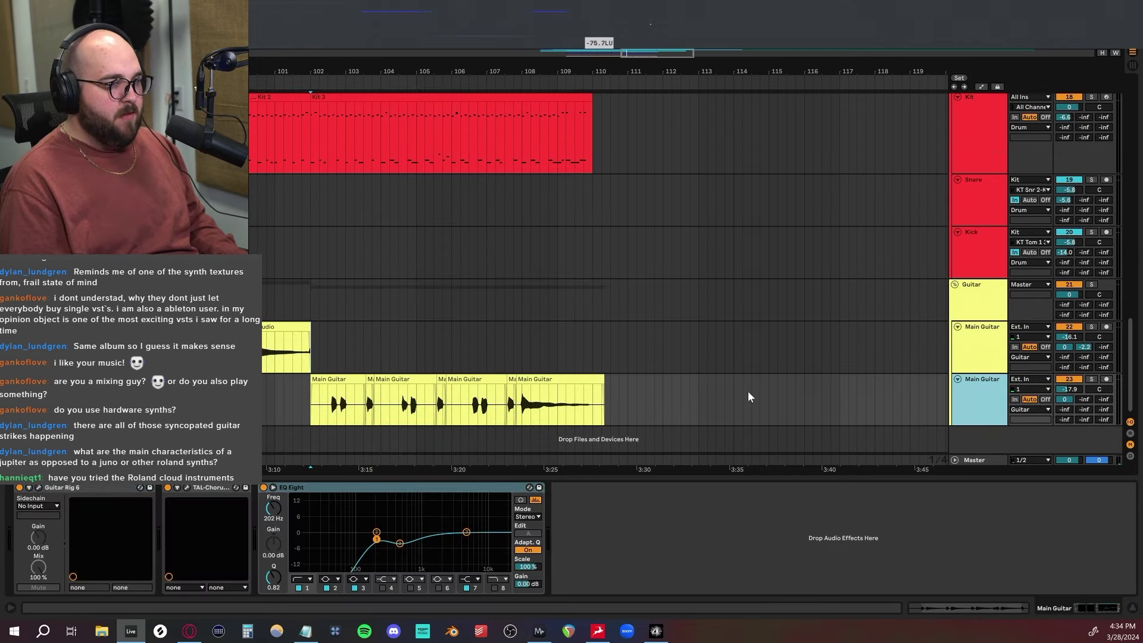
{"action": "key", "text": "ctrl+d"}
{"action": "left_click_drag", "start_coordinate": [699, 425], "coordinate": [311, 417]}
{"action": "key", "text": "Delete"}
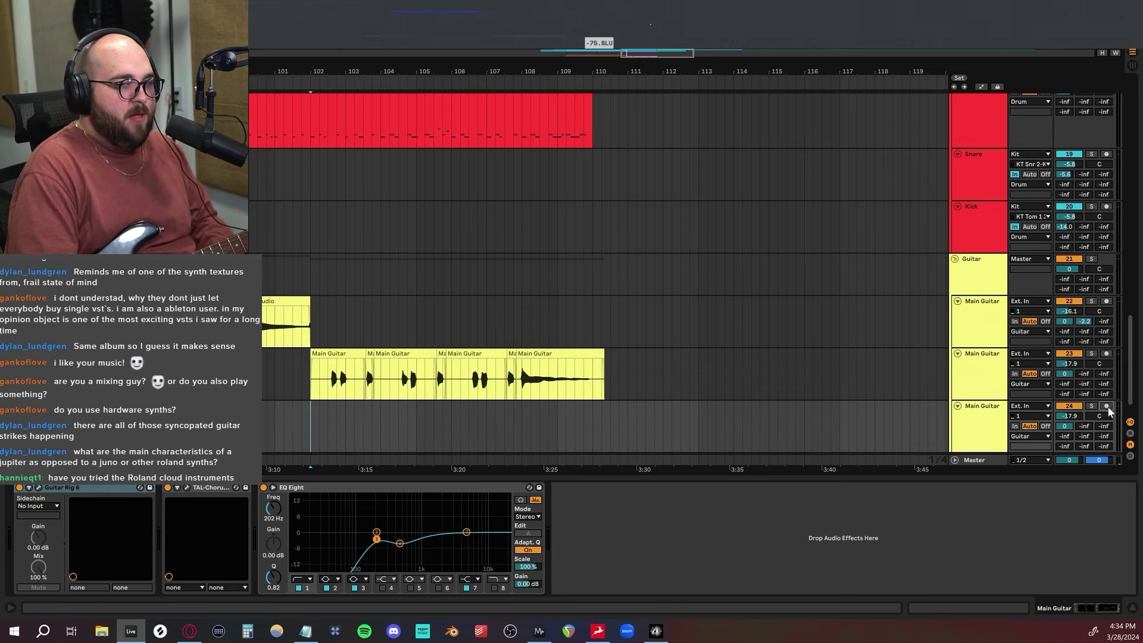
Step: Load the Creamy Snowflakes preset in Guitar Rig 6 on the new Main Guitar track and set the Cat distortion to 1.90
{"action": "left_click", "coordinate": [38, 488]}
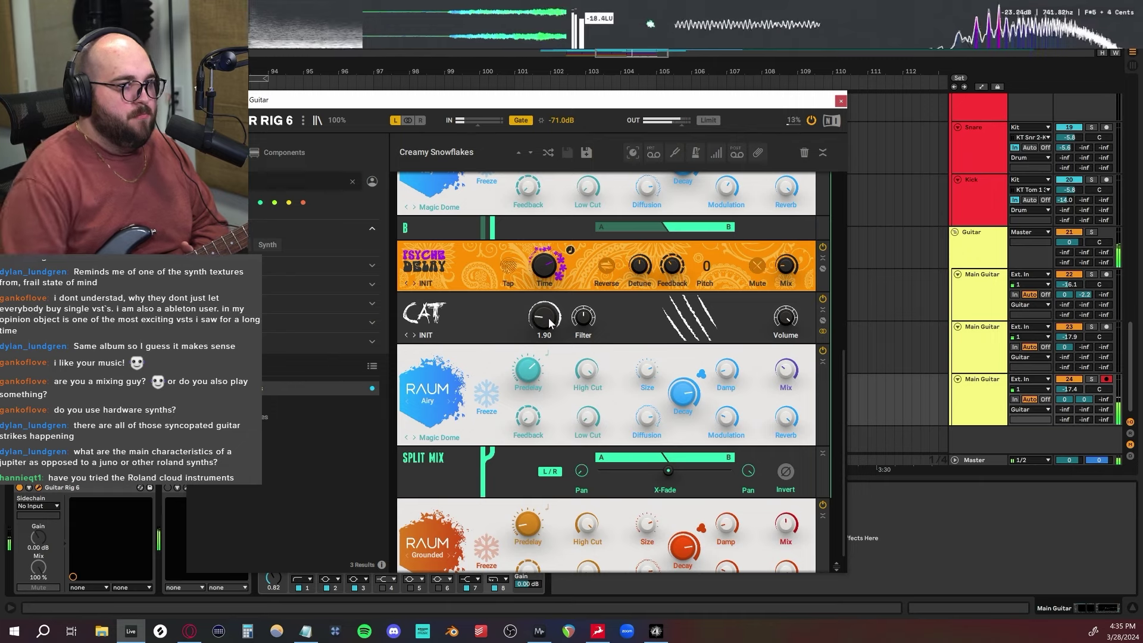
{"action": "left_click", "coordinate": [839, 100]}
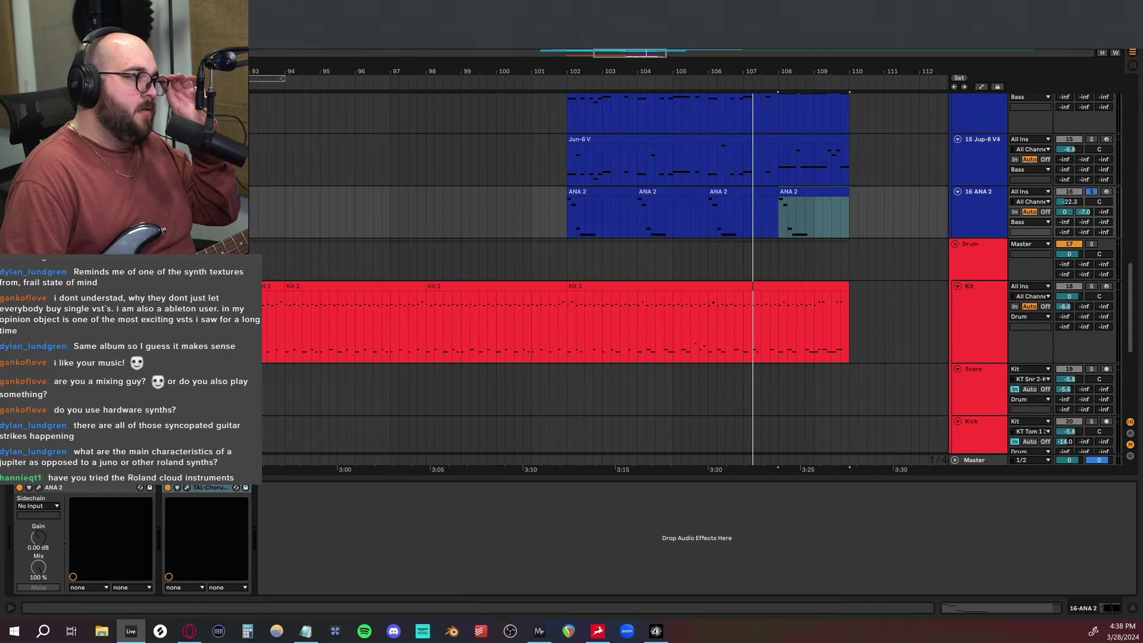
Step: Replace the ANA 2 instrument on track 16 with TAL-U-NO-LX using the BY Honey Organ preset and close its window
{"action": "left_click_drag", "start_coordinate": [102, 488], "coordinate": [103, 488]}
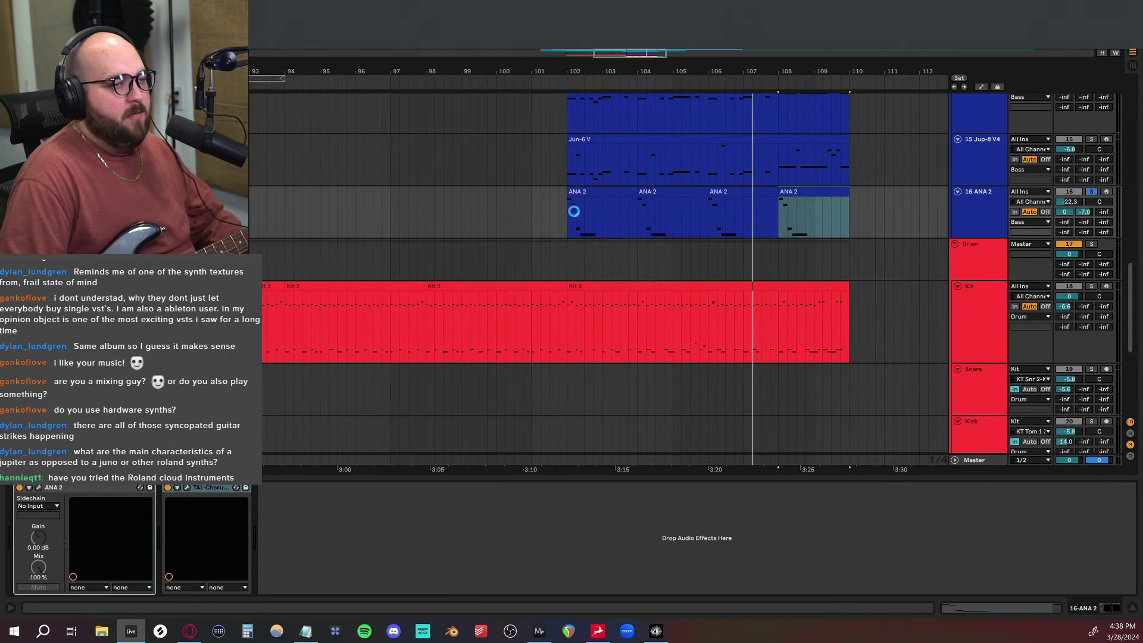
{"action": "left_click_drag", "start_coordinate": [567, 251], "coordinate": [893, 271]}
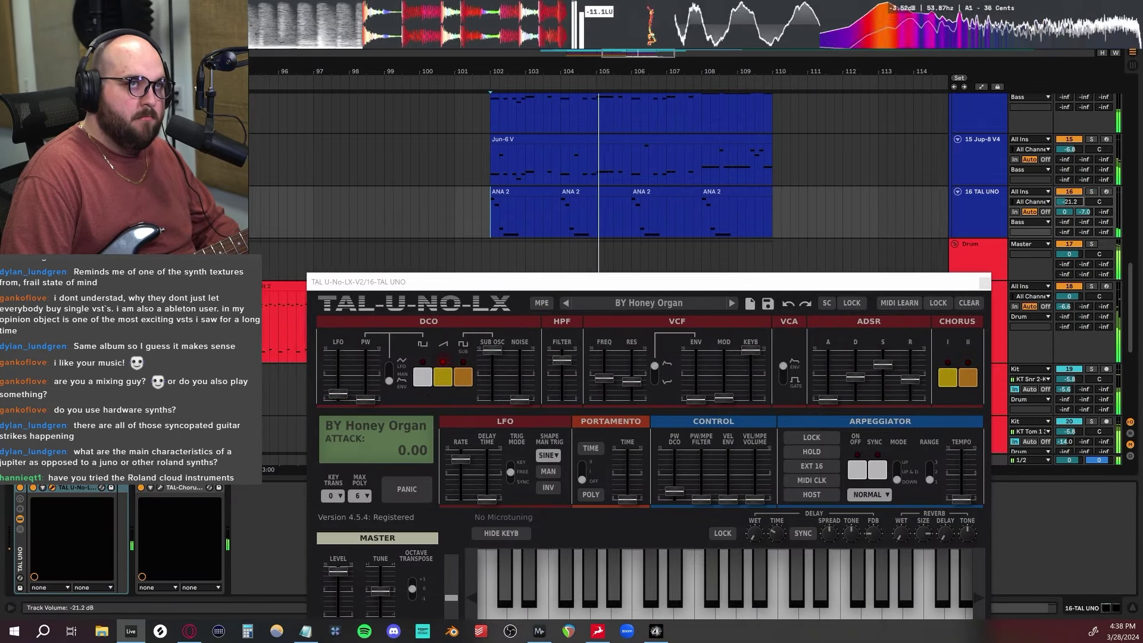
{"action": "left_click", "coordinate": [984, 281]}
Step: Add the BA-1 FX Strip after the chorus on the 16 TAL UNO track and raise its drive amount slightly
{"action": "left_click", "coordinate": [311, 524]}
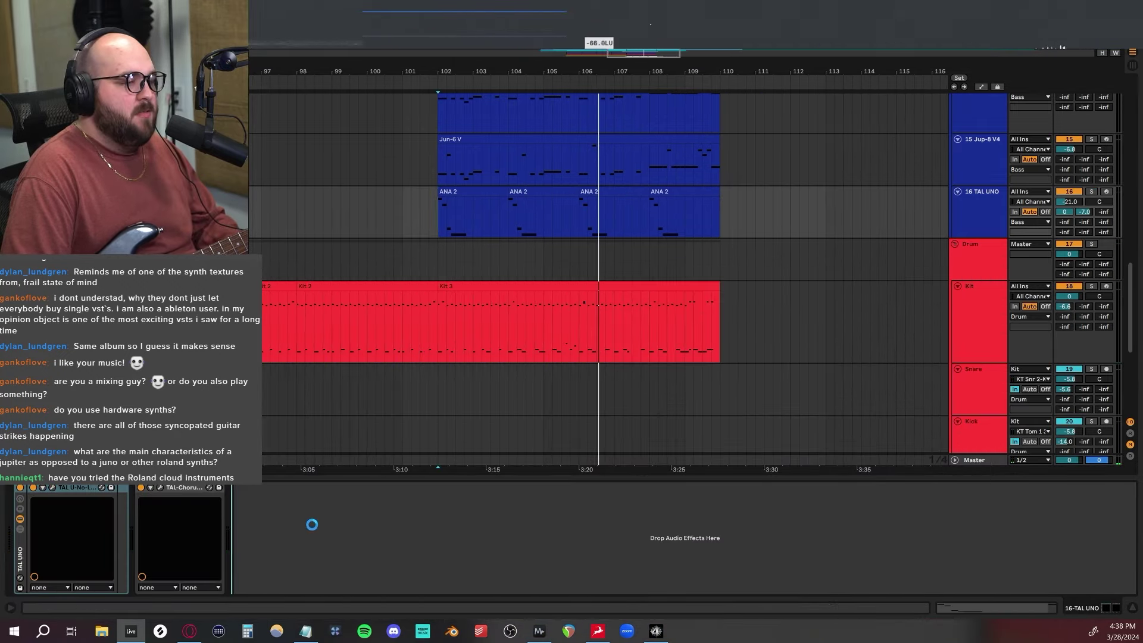
{"action": "left_click_drag", "start_coordinate": [331, 451], "coordinate": [570, 242]}
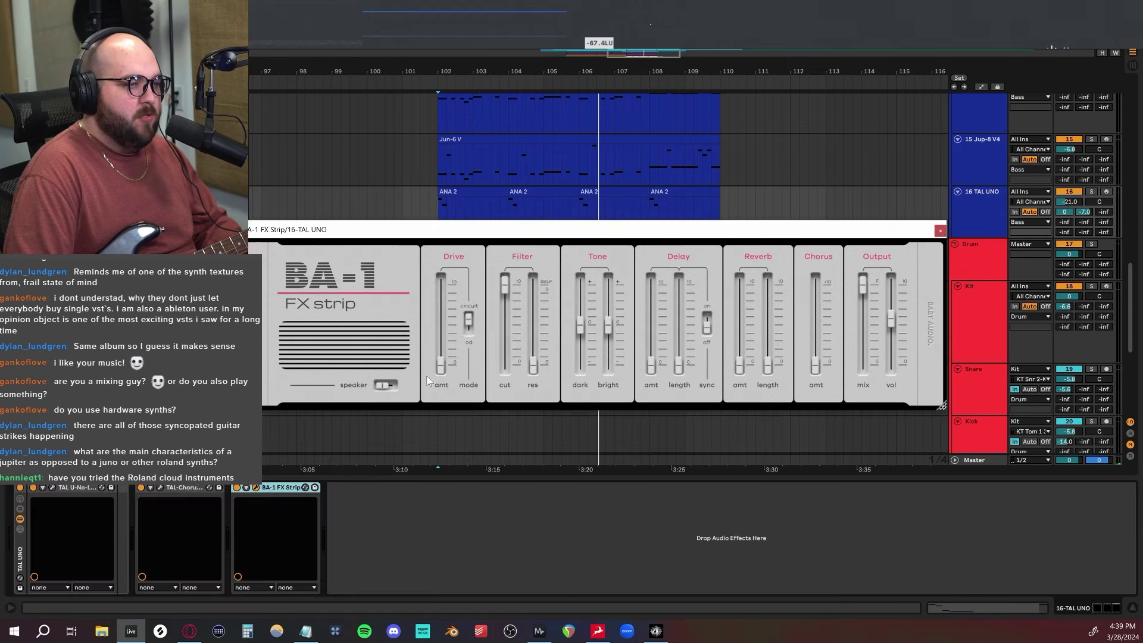
{"action": "left_click_drag", "start_coordinate": [441, 364], "coordinate": [443, 343]}
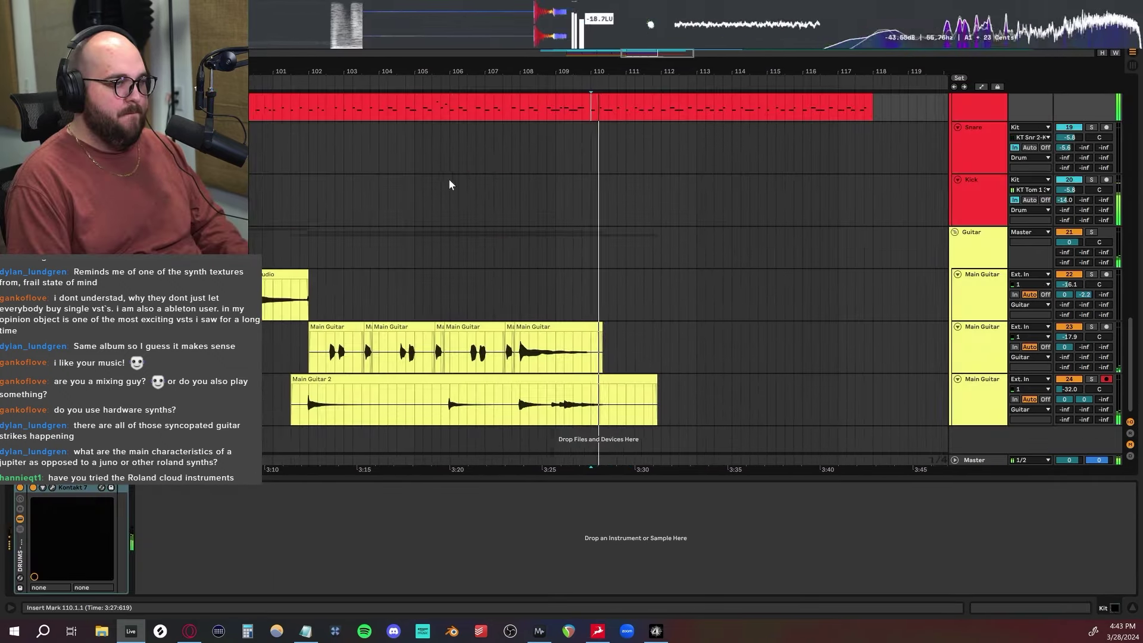
Step: Check the list of guitar, synth and backline parts in Notepad and return to the Ableton Live arrangement
{"action": "scroll", "coordinate": [635, 227], "scroll_direction": "up", "scroll_amount": 3}
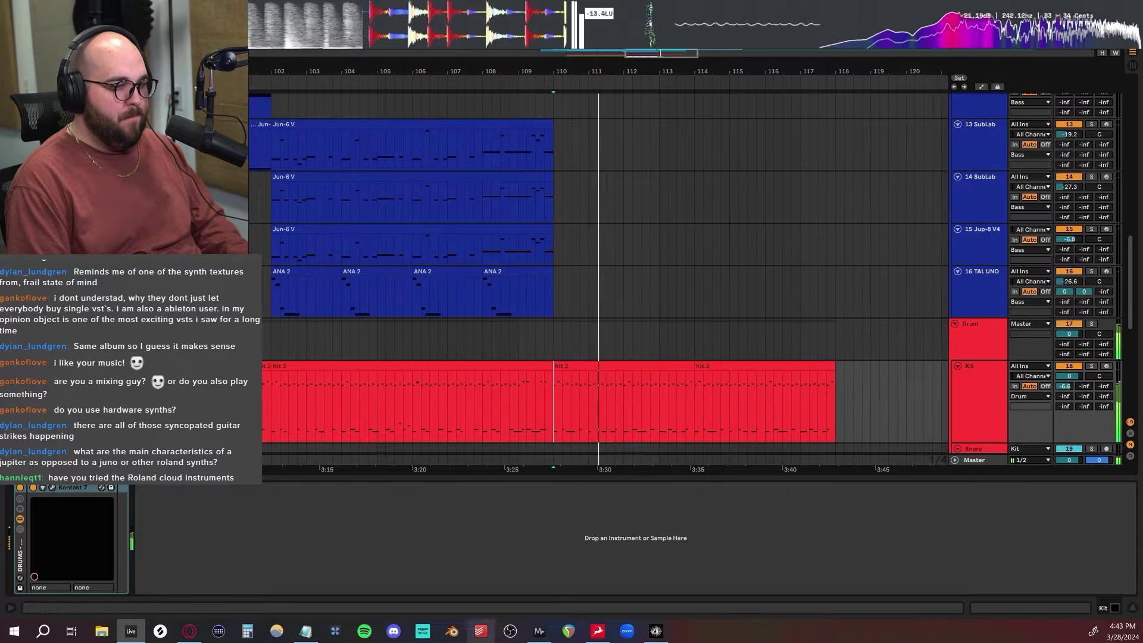
{"action": "left_click", "coordinate": [302, 634]}
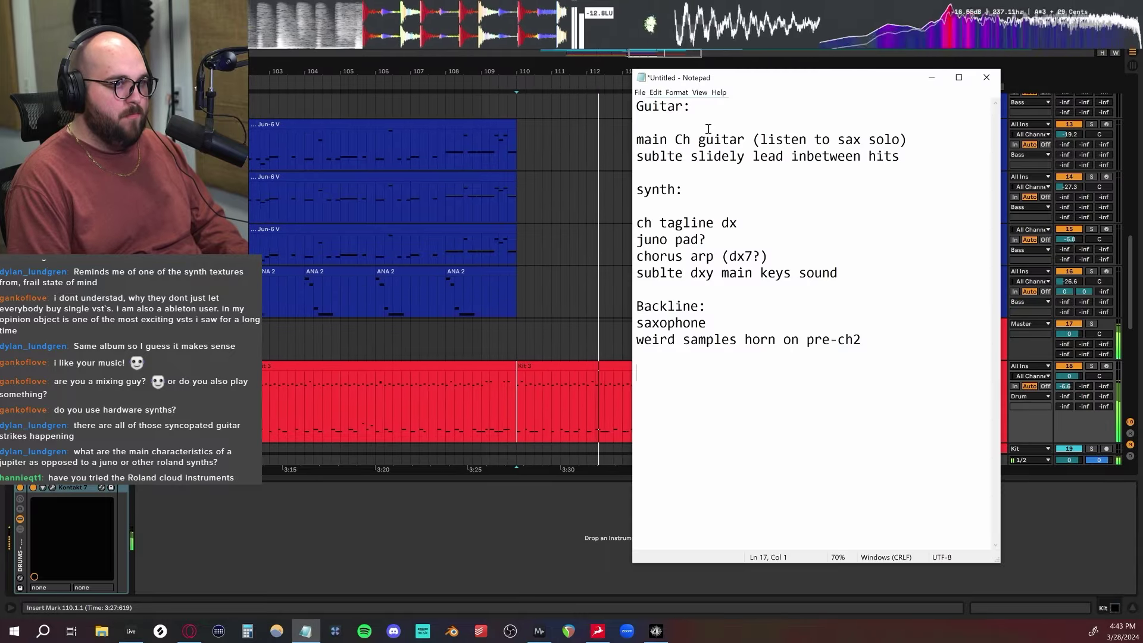
{"action": "left_click", "coordinate": [540, 266]}
{"action": "scroll", "coordinate": [466, 283], "scroll_direction": "up", "scroll_amount": 2}
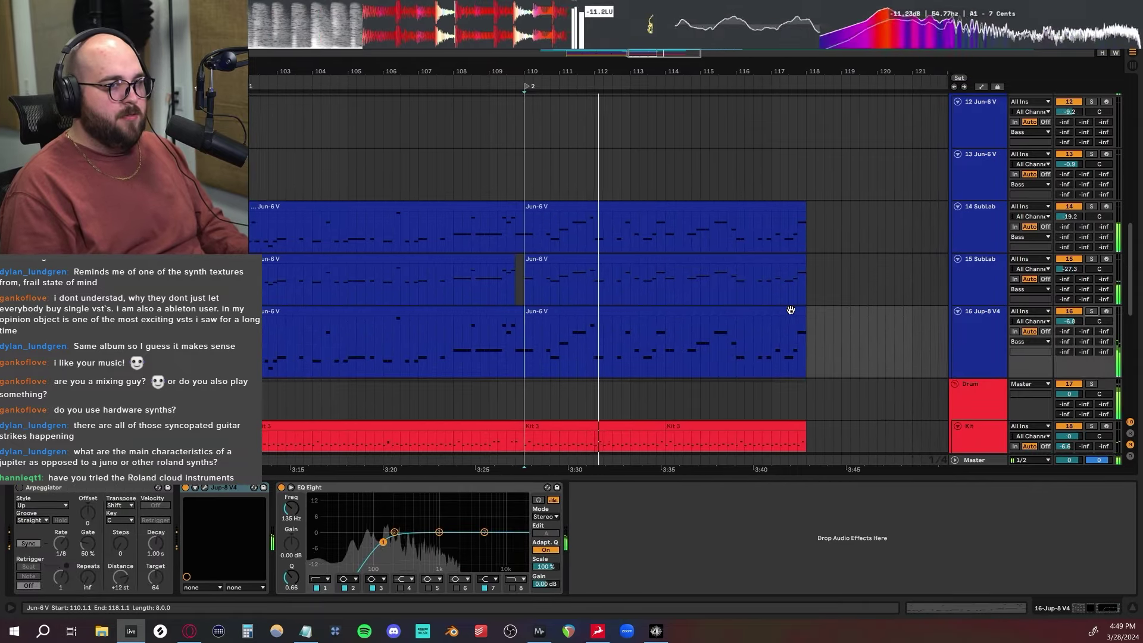
Step: Delete the Intro Pad clips from bar 110 to bar 118 on the Intro Pad and 6 Arcade tracks
{"action": "scroll", "coordinate": [791, 310], "scroll_direction": "up", "scroll_amount": 1}
{"action": "left_click", "coordinate": [992, 459]}
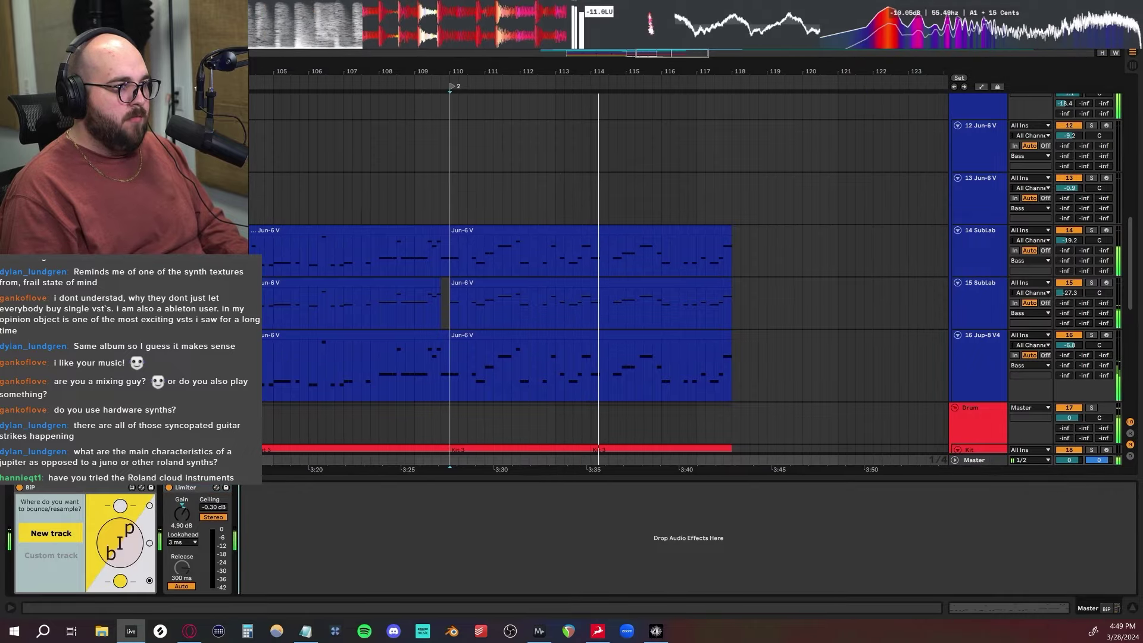
{"action": "scroll", "coordinate": [424, 228], "scroll_direction": "up", "scroll_amount": 10}
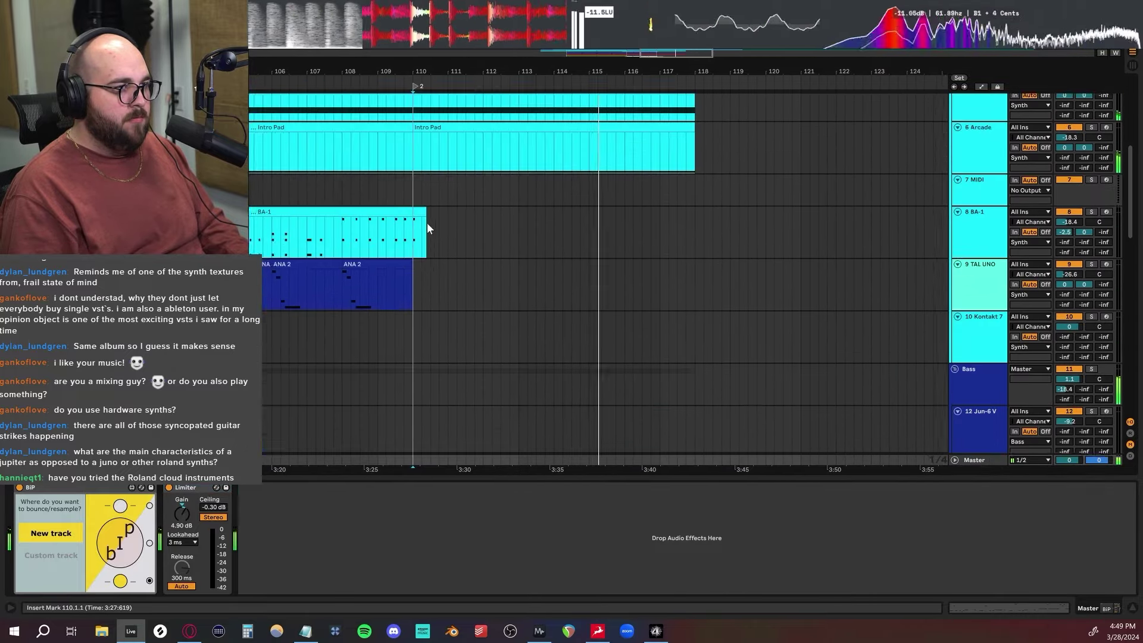
{"action": "left_click", "coordinate": [576, 242]}
{"action": "left_click", "coordinate": [538, 295], "text": "shift"}
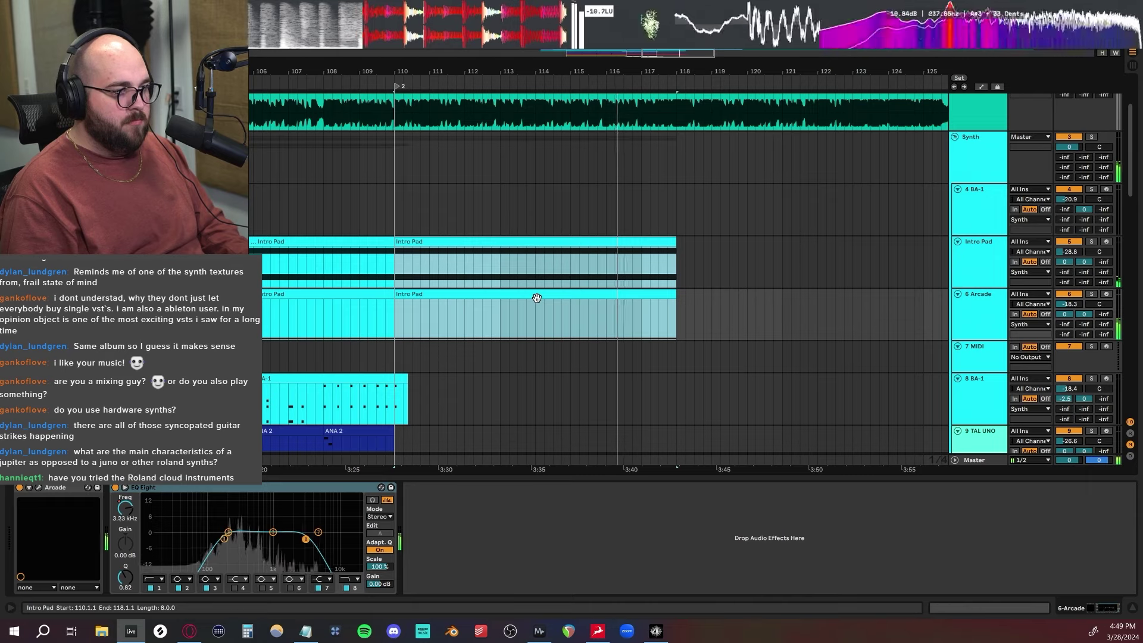
{"action": "key", "text": "Delete"}
Step: Arm the second Main Guitar track, number 23, for recording
{"action": "scroll", "coordinate": [430, 263], "scroll_direction": "down", "scroll_amount": 10}
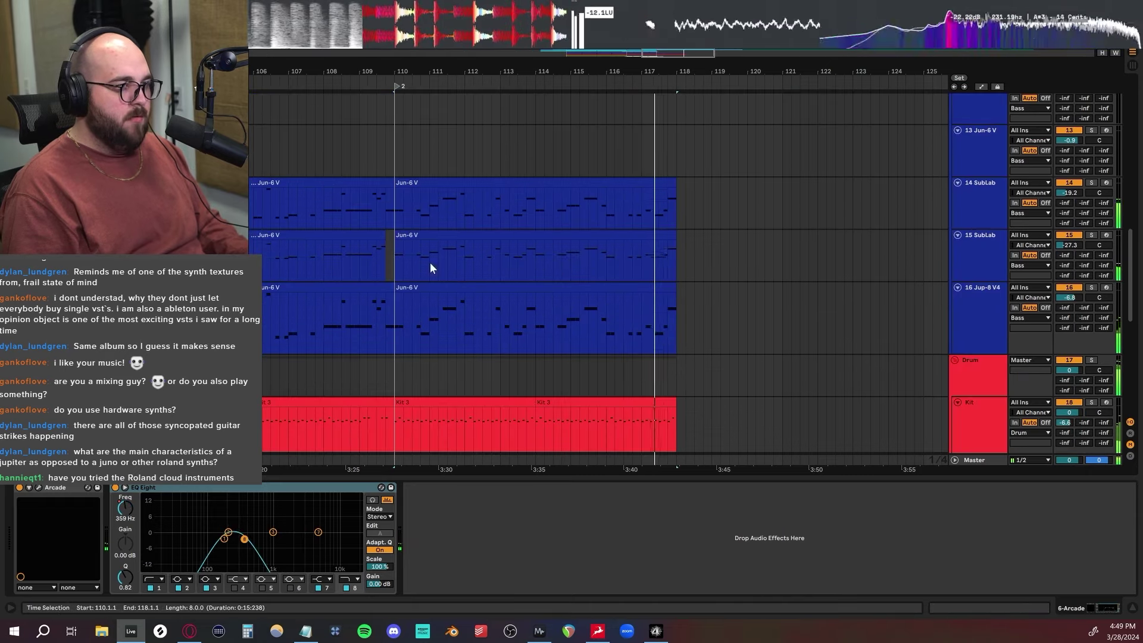
{"action": "scroll", "coordinate": [612, 281], "scroll_direction": "up", "scroll_amount": 5}
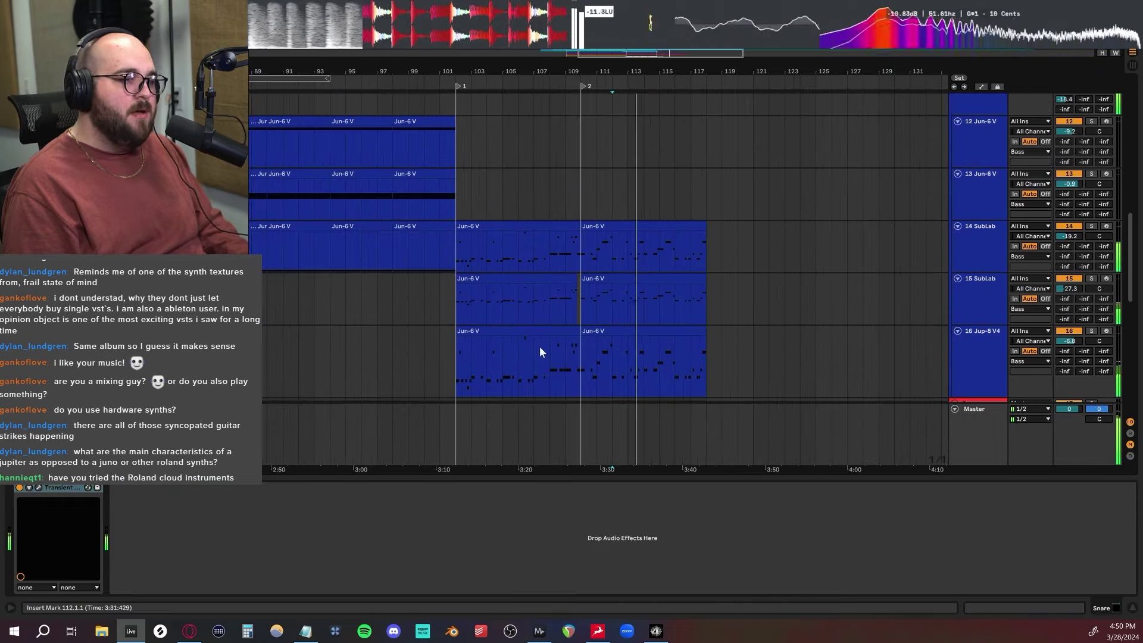
{"action": "scroll", "coordinate": [519, 305], "scroll_direction": "up", "scroll_amount": 4}
{"action": "scroll", "coordinate": [520, 300], "scroll_direction": "down", "scroll_amount": 10}
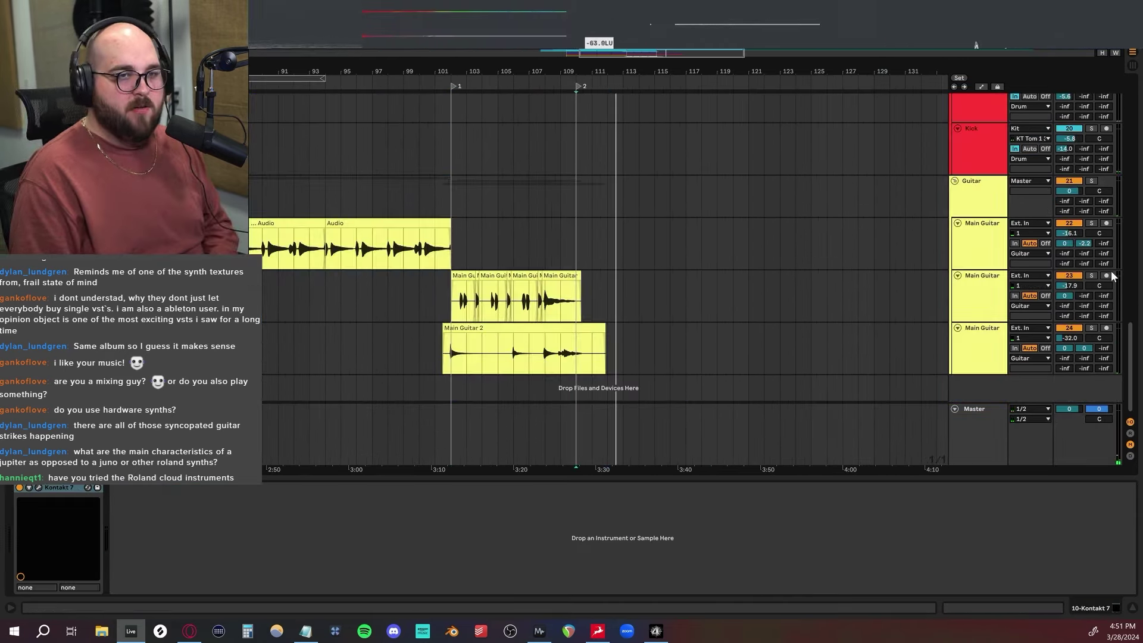
{"action": "left_click", "coordinate": [1107, 275]}
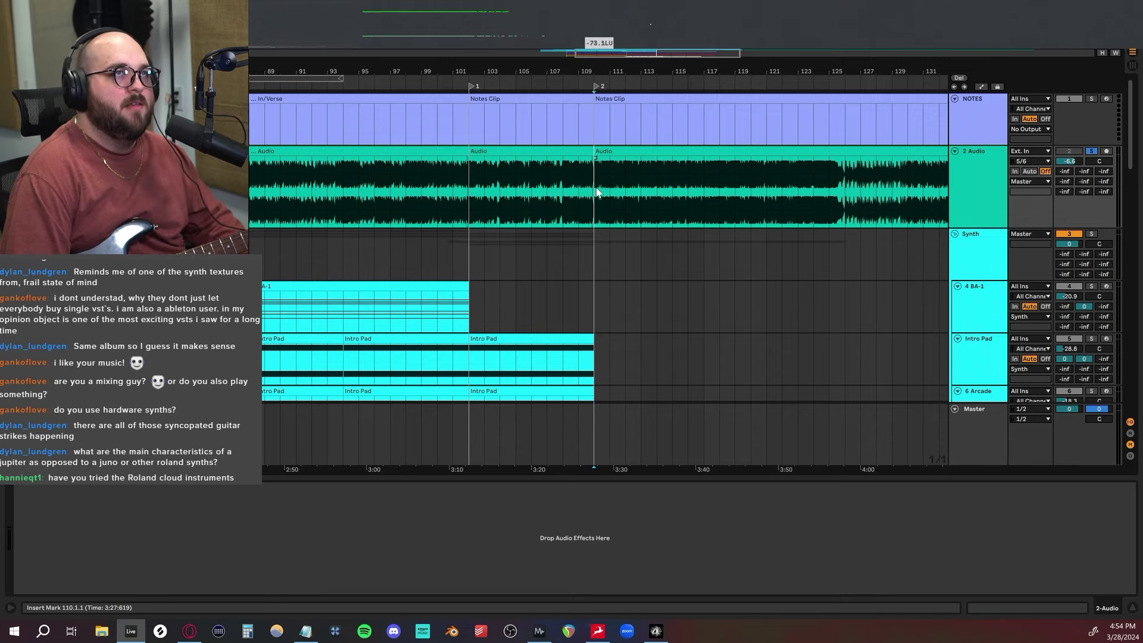
Step: Turn off solo on the 2 Audio track and deselect the last Jun-6 V clip on 14 SubLab
{"action": "left_click", "coordinate": [1092, 152]}
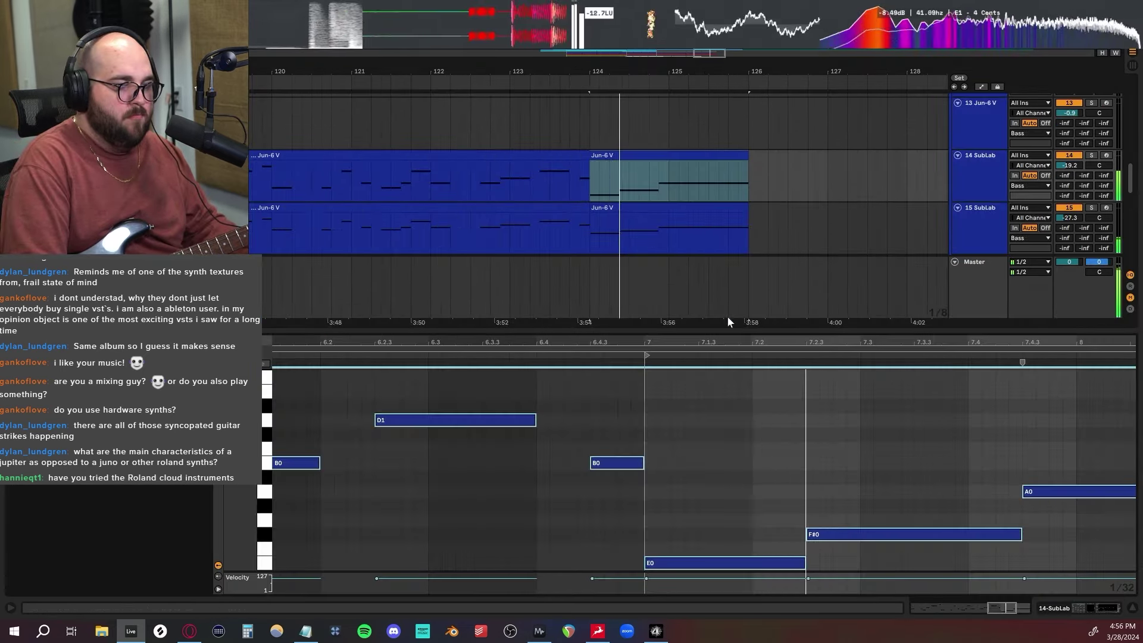
{"action": "left_click", "coordinate": [769, 185]}
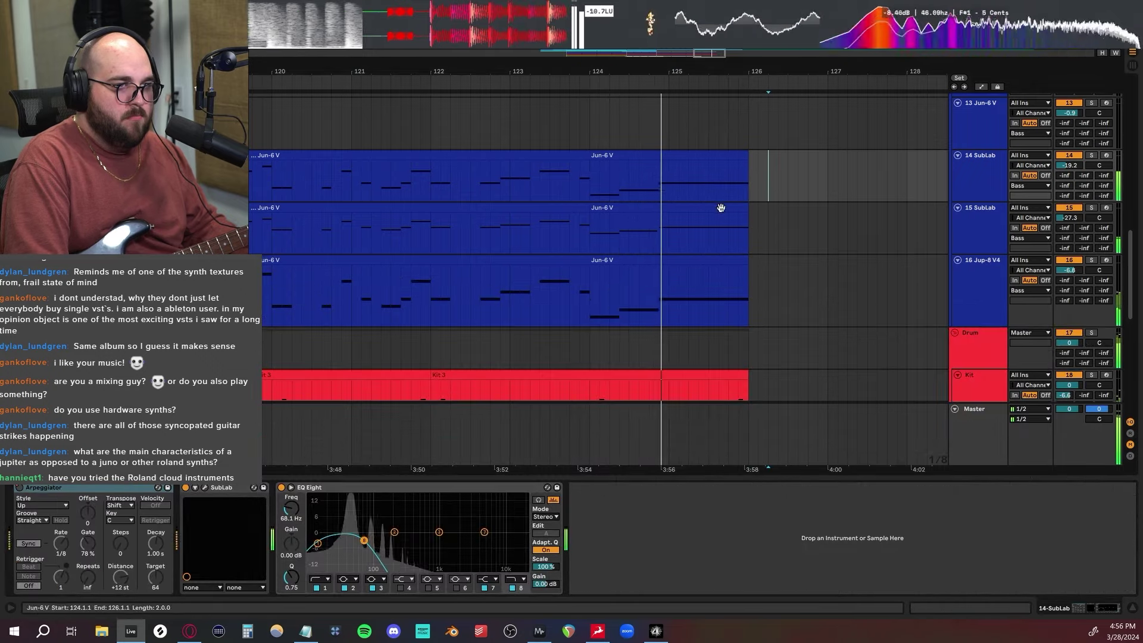
{"action": "scroll", "coordinate": [715, 214], "scroll_direction": "up", "scroll_amount": 10}
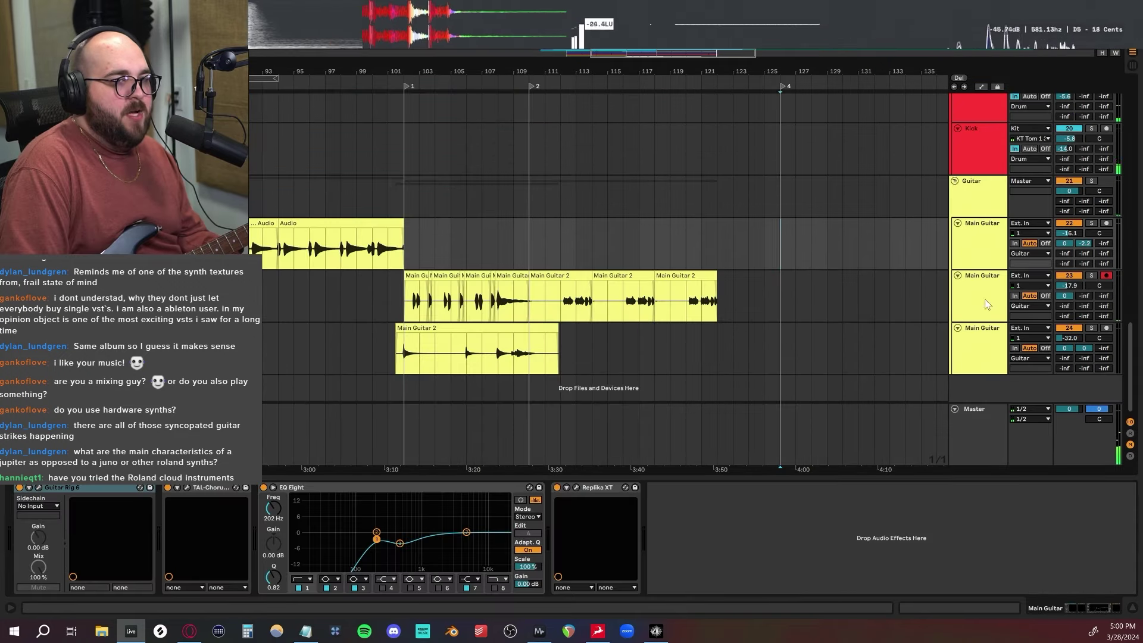
Step: Duplicate the second Main Guitar track and delete all the copied clips on the duplicate
{"action": "left_click", "coordinate": [984, 295]}
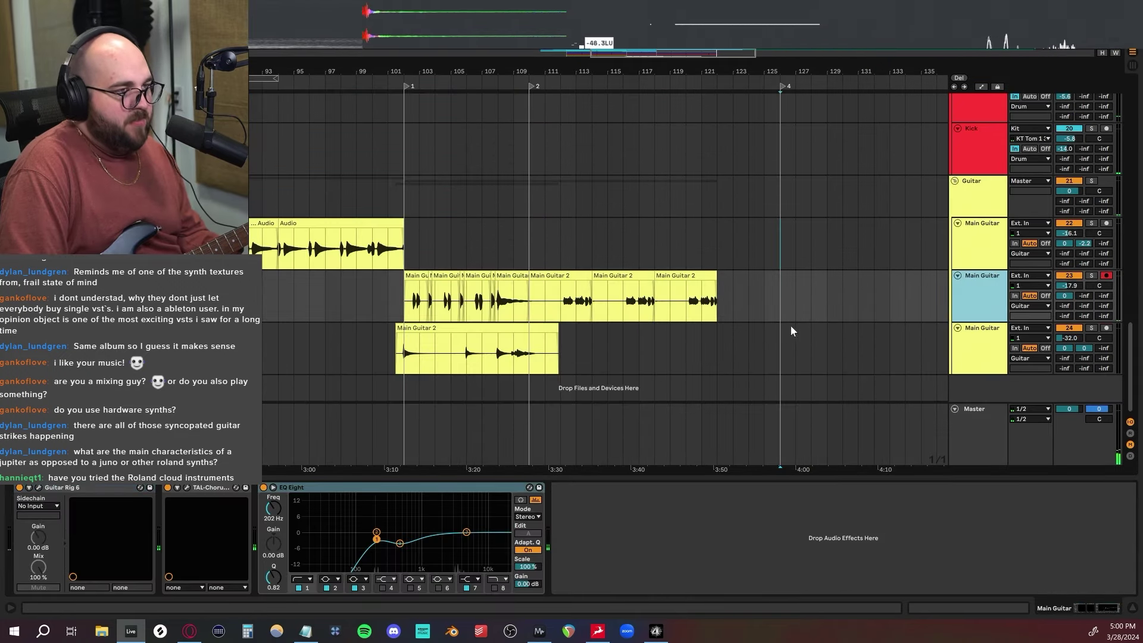
{"action": "key", "text": "ctrl+d"}
{"action": "left_click_drag", "start_coordinate": [708, 339], "coordinate": [499, 338]}
{"action": "key", "text": "Delete"}
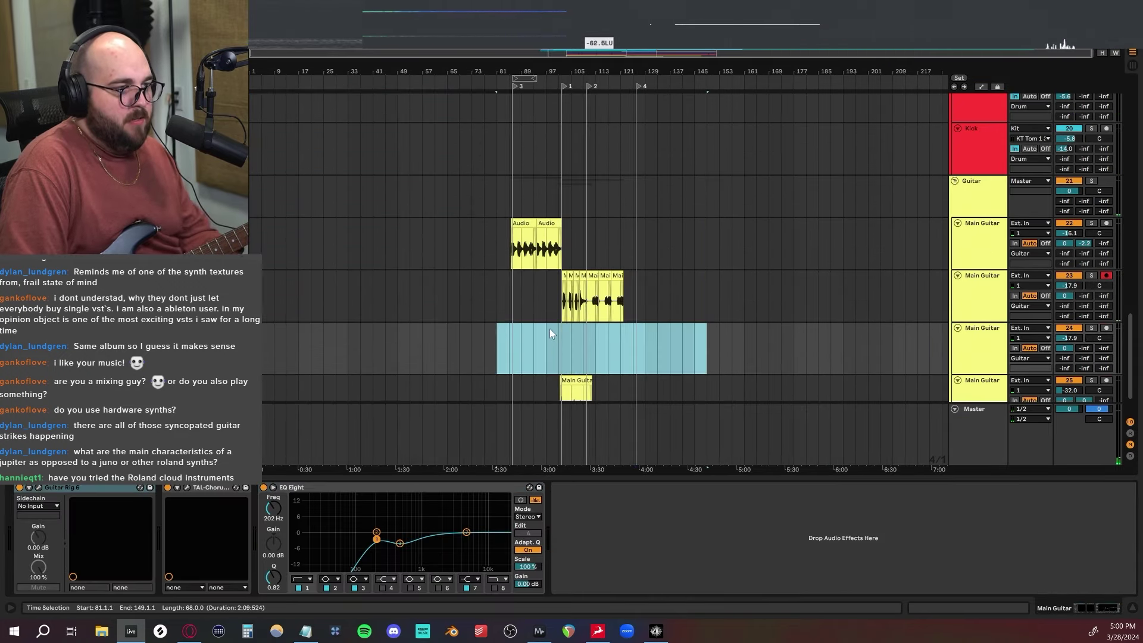
Step: Set the insert marker at bar 110 on the empty Main Guitar track and record a guitar take up to about bar 126
{"action": "left_click", "coordinate": [572, 335]}
{"action": "key", "text": "plus"}
{"action": "key", "text": "plus"}
{"action": "left_click", "coordinate": [586, 349]}
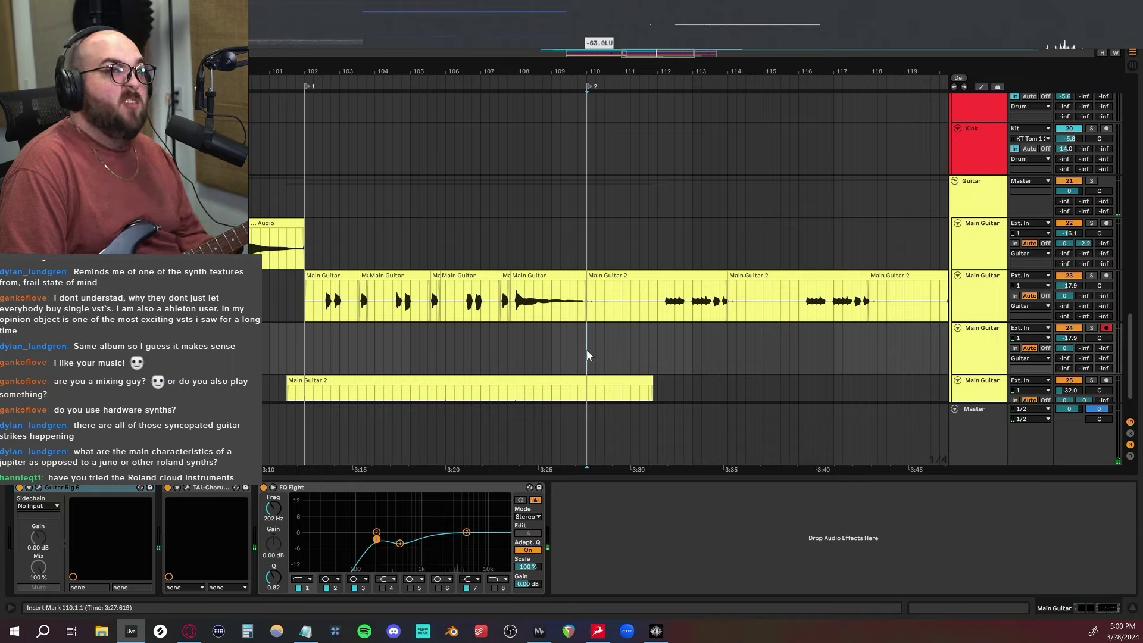
{"action": "key", "text": "F9"}
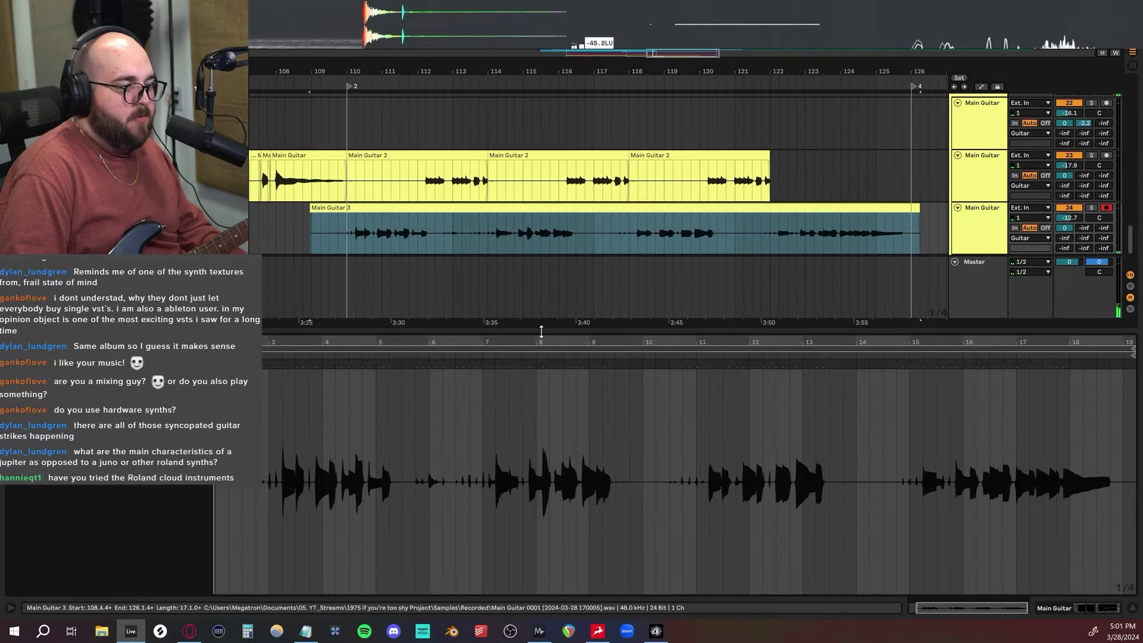
Step: Quantize the whole newly recorded Main Guitar 3 audio clip and return to the track's device view
{"action": "left_click", "coordinate": [555, 433]}
{"action": "key", "text": "ctrl+a"}
{"action": "key", "text": "ctrl+u"}
{"action": "key", "text": "shift+Tab"}
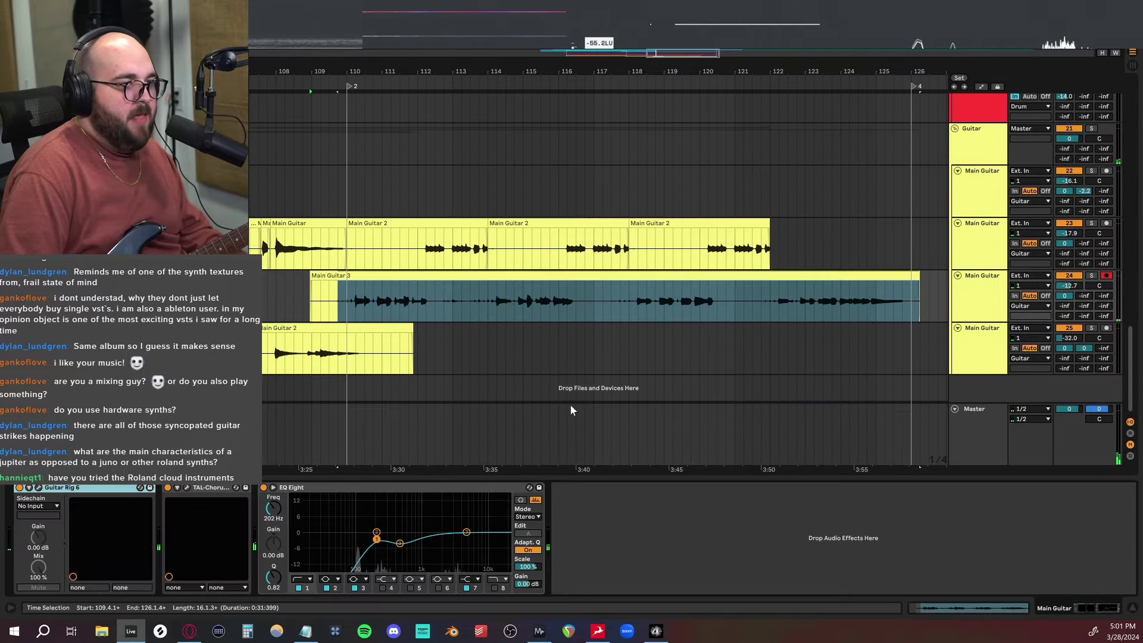
Step: Play back the new guitar take from about bar 116
{"action": "left_click", "coordinate": [576, 253]}
{"action": "left_click", "coordinate": [587, 310]}
{"action": "key", "text": "space"}
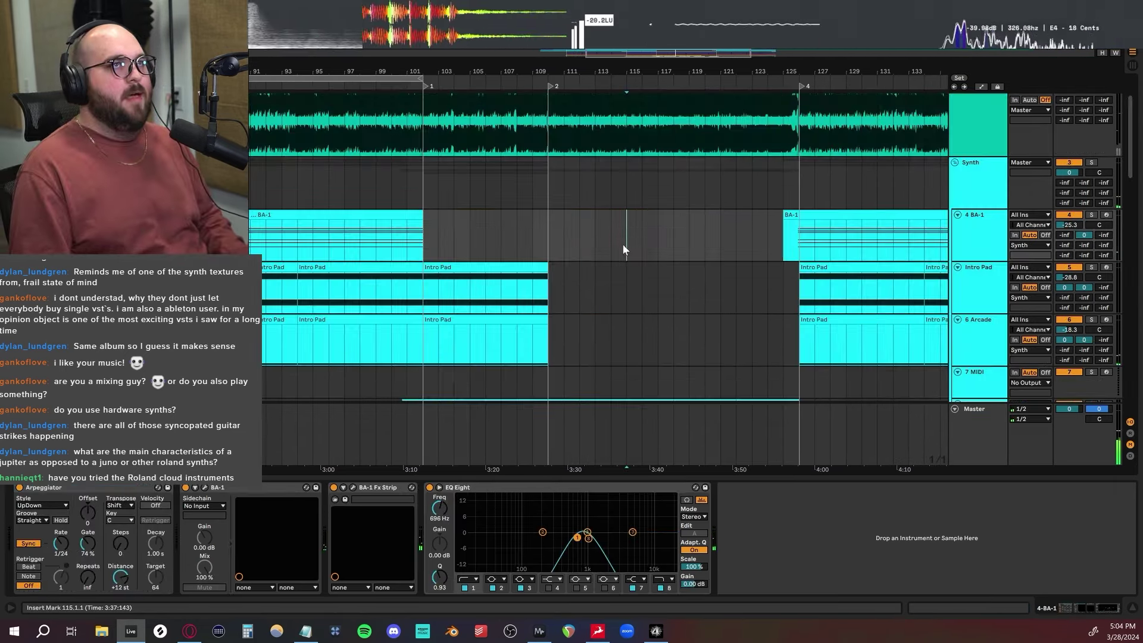
Step: Collapse the Drum and Guitar groups and add a Kontakt 7 instrument track below them
{"action": "scroll", "coordinate": [560, 238], "scroll_direction": "up", "scroll_amount": 3}
{"action": "left_click", "coordinate": [552, 197]}
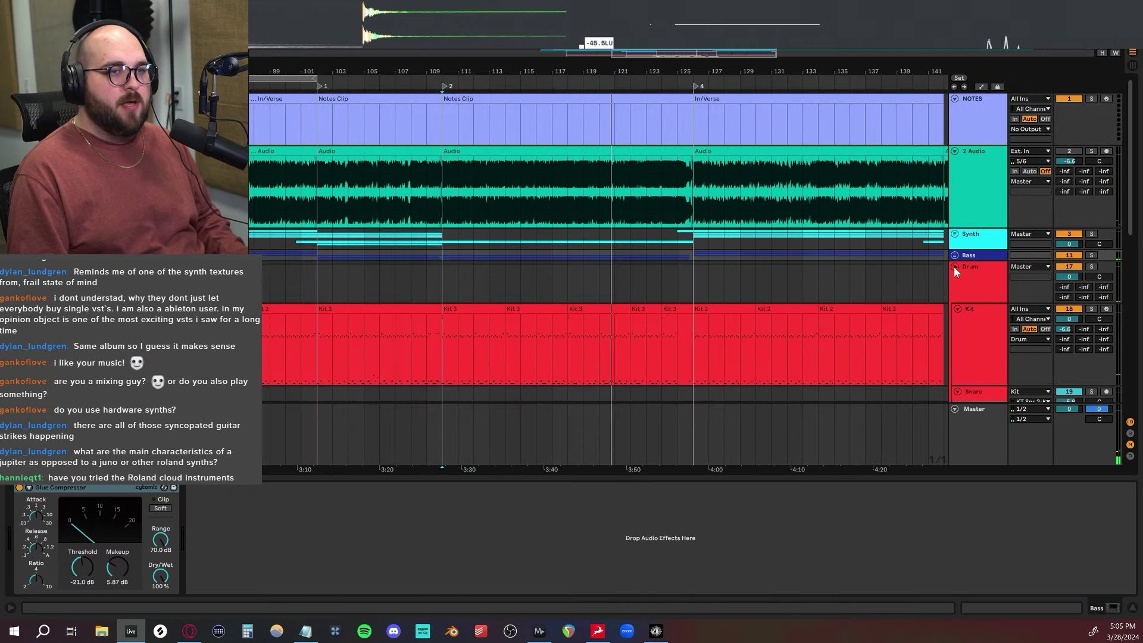
{"action": "left_click", "coordinate": [954, 266]}
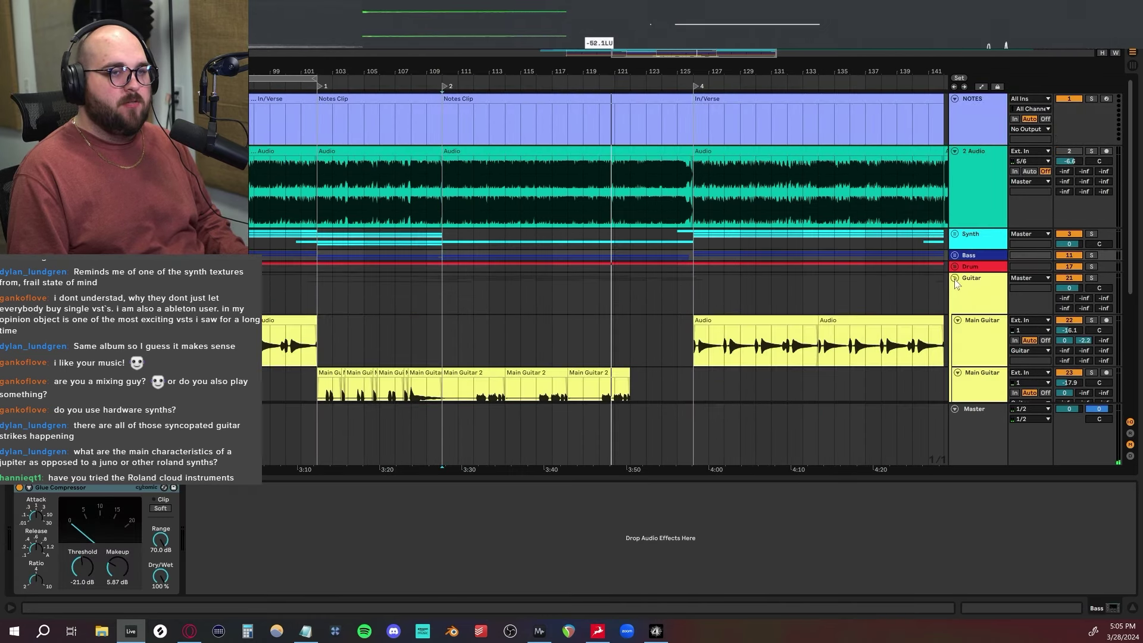
{"action": "left_click", "coordinate": [955, 278]}
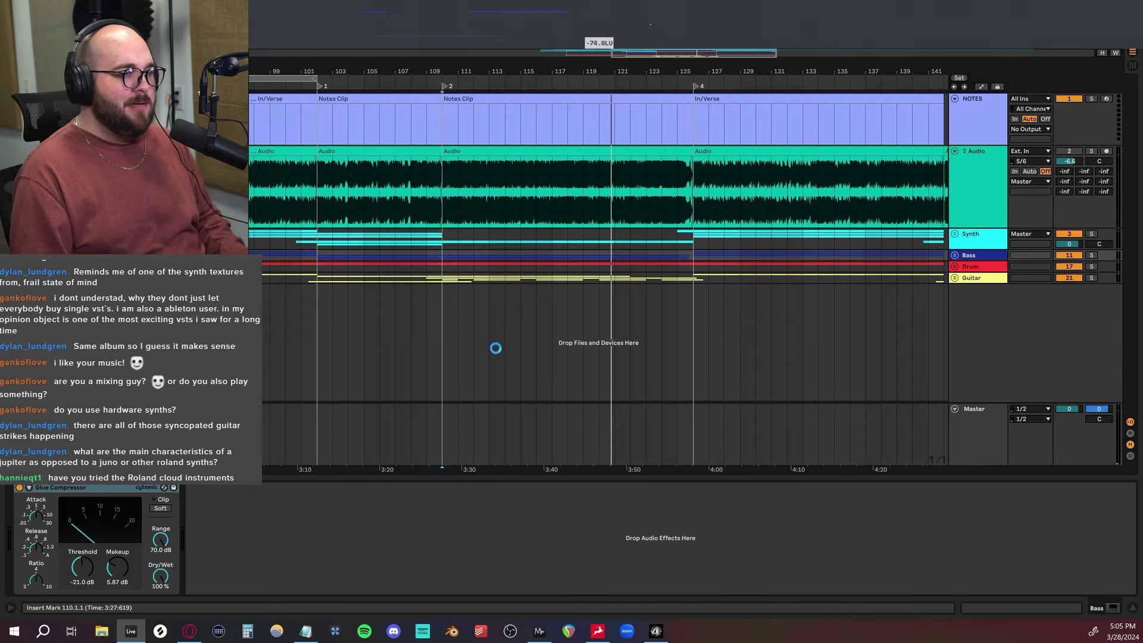
{"action": "left_click_drag", "start_coordinate": [288, 188], "coordinate": [751, 197]}
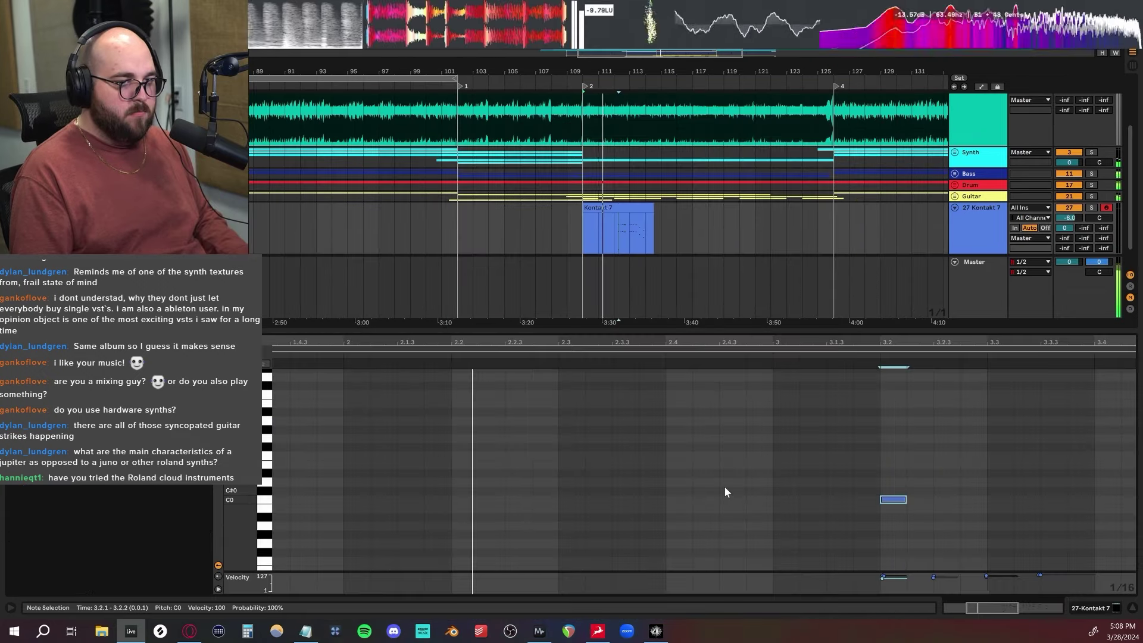
Step: Lower the volume of the 28 UVIWorkstation track to -19.3 dB
{"action": "scroll", "coordinate": [724, 486], "scroll_direction": "right", "scroll_amount": 5}
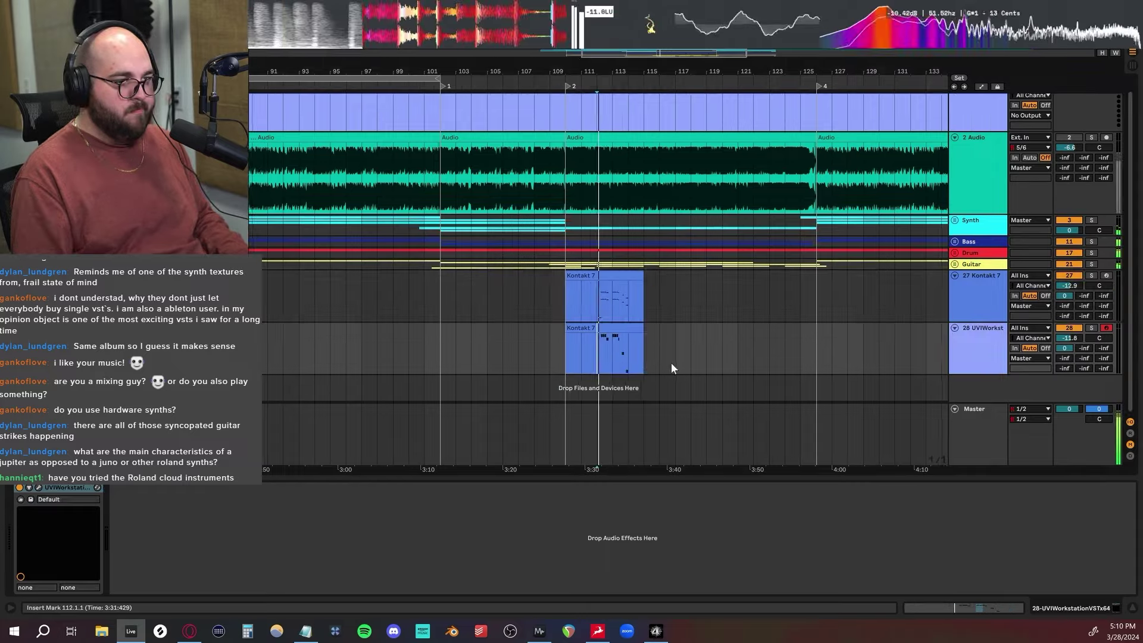
{"action": "scroll", "coordinate": [671, 365], "scroll_direction": "up", "scroll_amount": 3}
{"action": "left_click_drag", "start_coordinate": [1069, 338], "coordinate": [1069, 350]}
Step: Duplicate the 28 UVIWorkstation track, solo the copy and open its UVI Workstation plug-in
{"action": "left_click", "coordinate": [999, 352]}
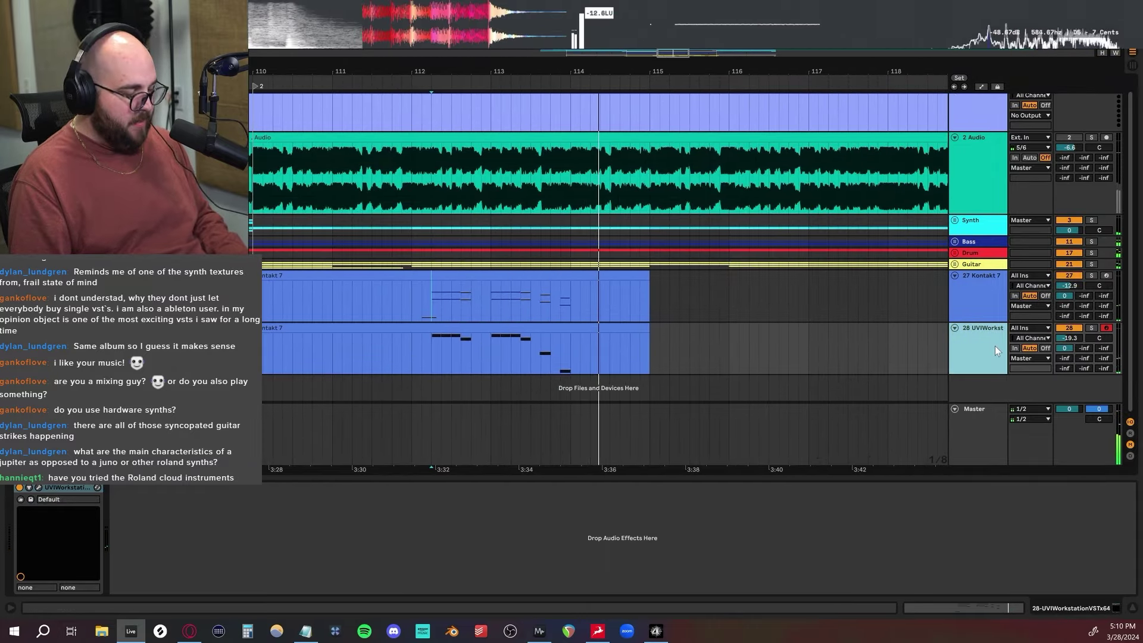
{"action": "key", "text": "ctrl+d"}
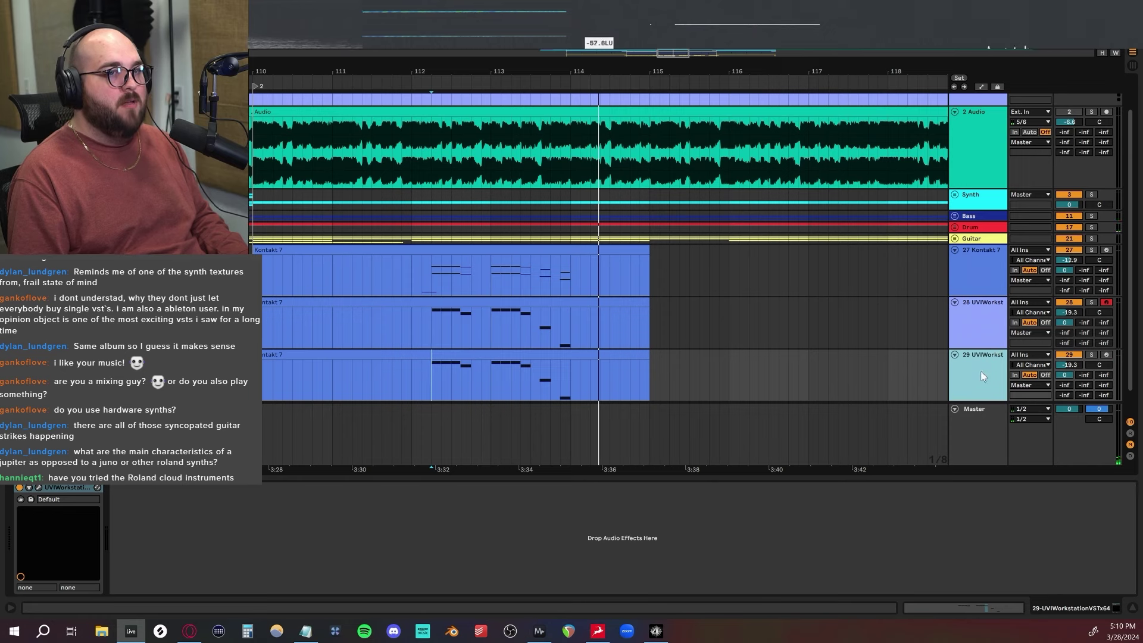
{"action": "left_click", "coordinate": [1092, 355]}
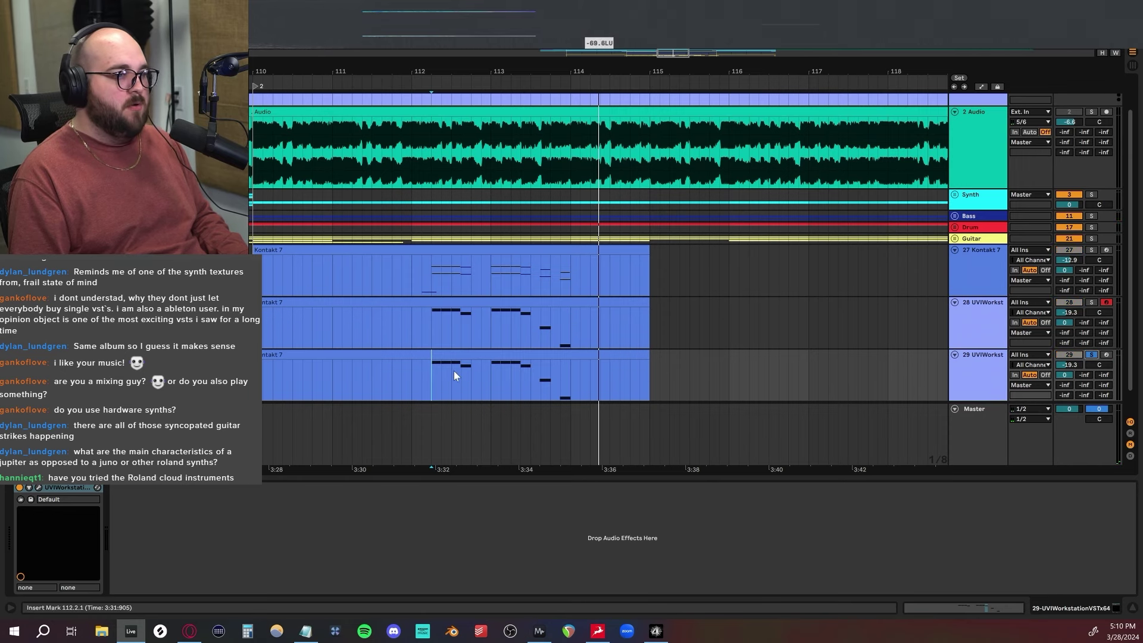
{"action": "left_click", "coordinate": [38, 488]}
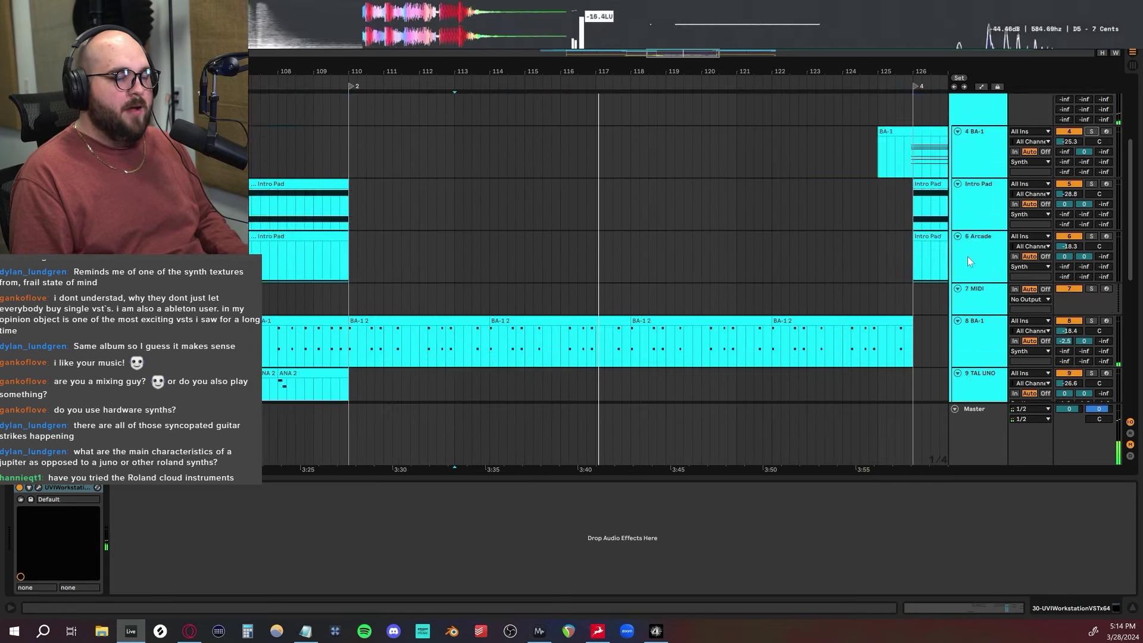
Step: Load the Bali Bells preset in DX7 V on track 10 of the Synth group and close the plug-in window
{"action": "left_click", "coordinate": [984, 325]}
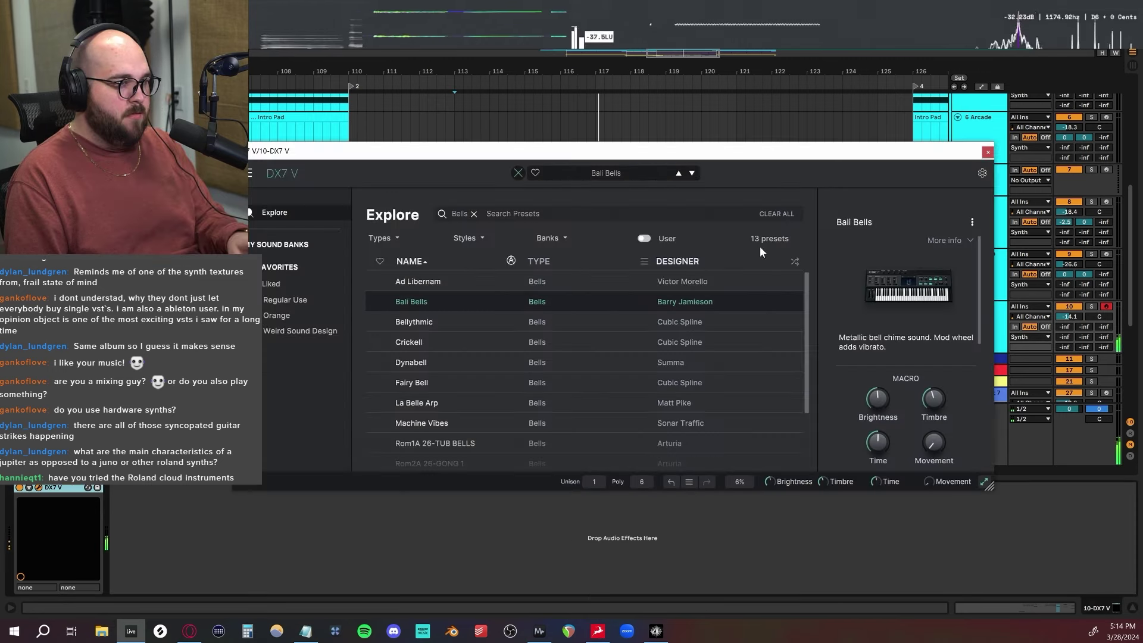
{"action": "left_click", "coordinate": [988, 153]}
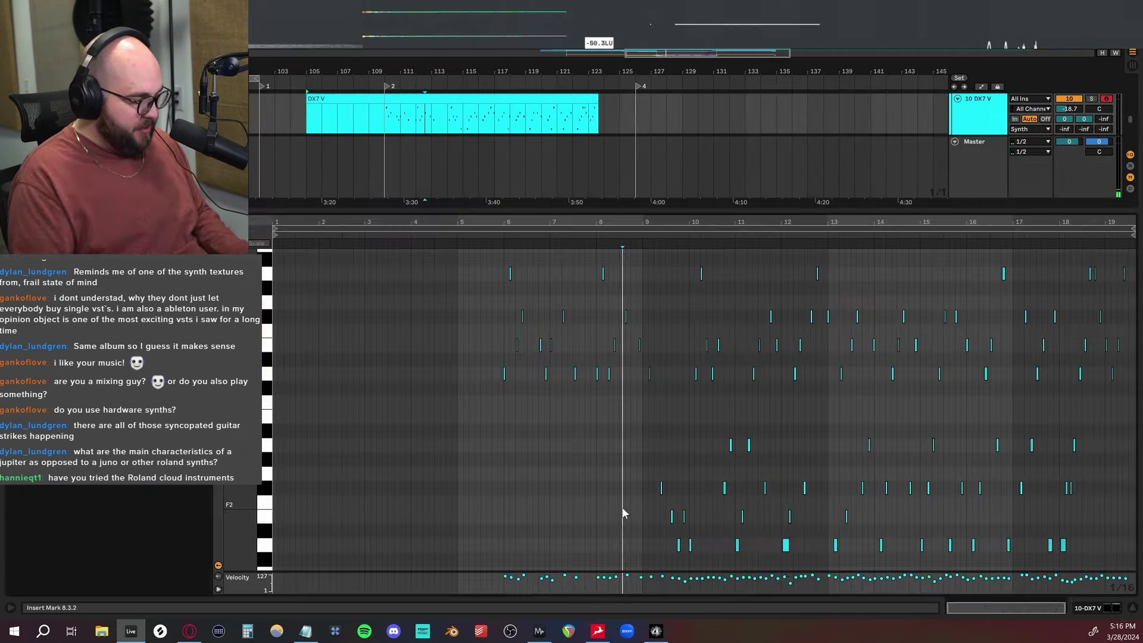
Step: Quantize all notes of the DX7 V clip on track 10 to 1/16, adjusting note starts and ends with a raised quantize amount
{"action": "key", "text": "ctrl+a"}
{"action": "key", "text": "ctrl+shift+u"}
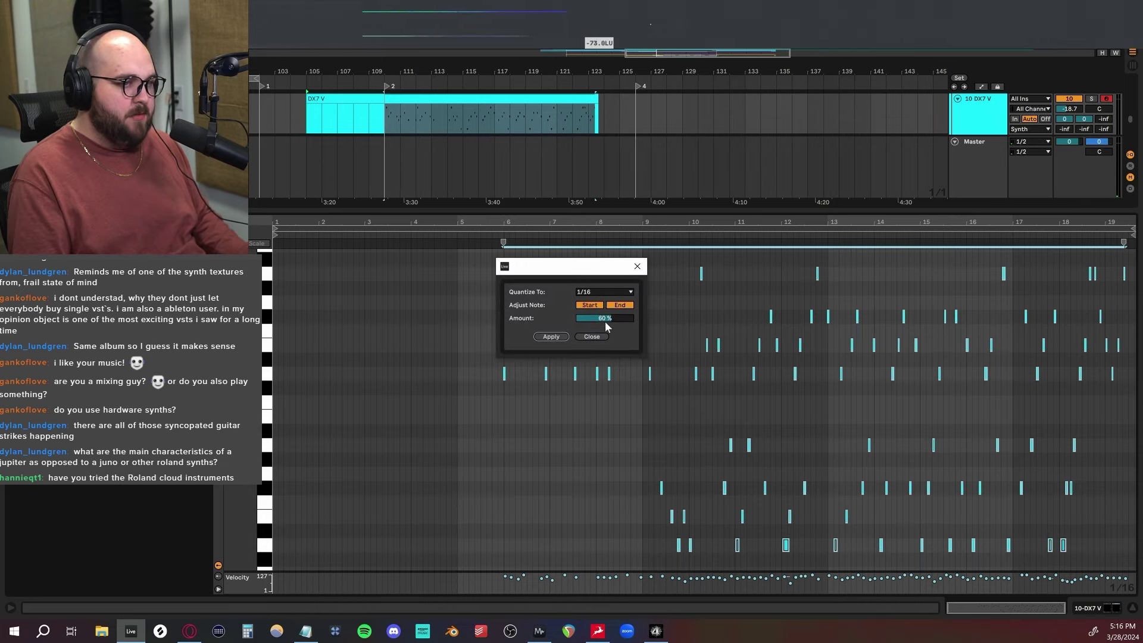
{"action": "left_click_drag", "start_coordinate": [605, 318], "coordinate": [605, 291]}
{"action": "left_click", "coordinate": [551, 337]}
{"action": "key", "text": "shift+Tab"}
Step: Check the G3 note at beat 3.2 in the last Kontakt 7 clip on track 30, and return to the arrangement
{"action": "left_click", "coordinate": [516, 100]}
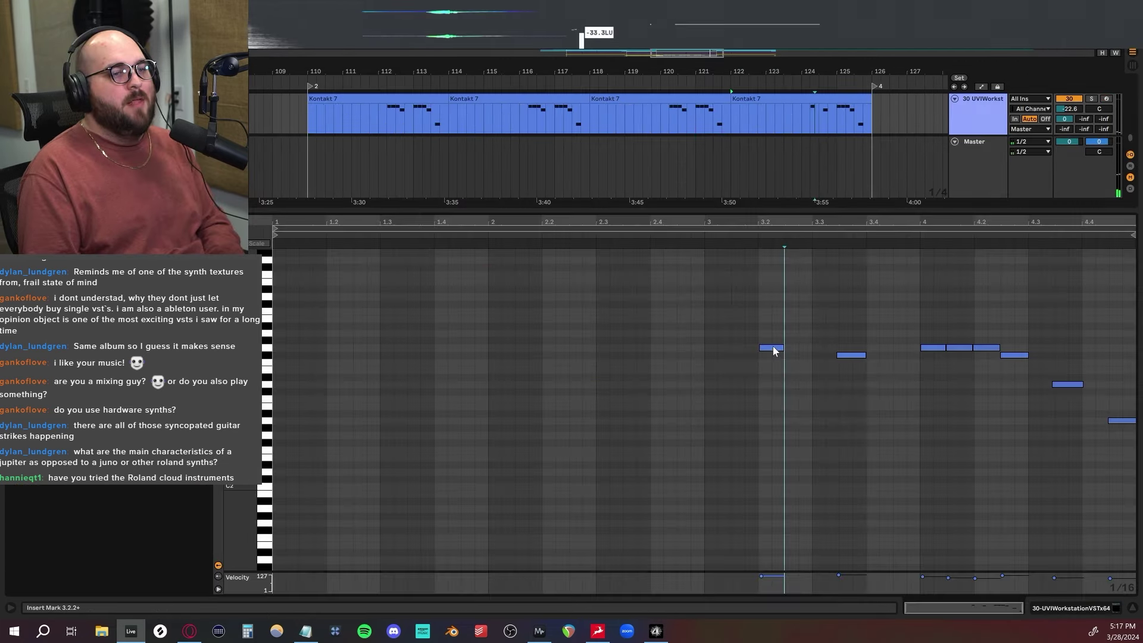
{"action": "left_click", "coordinate": [773, 349]}
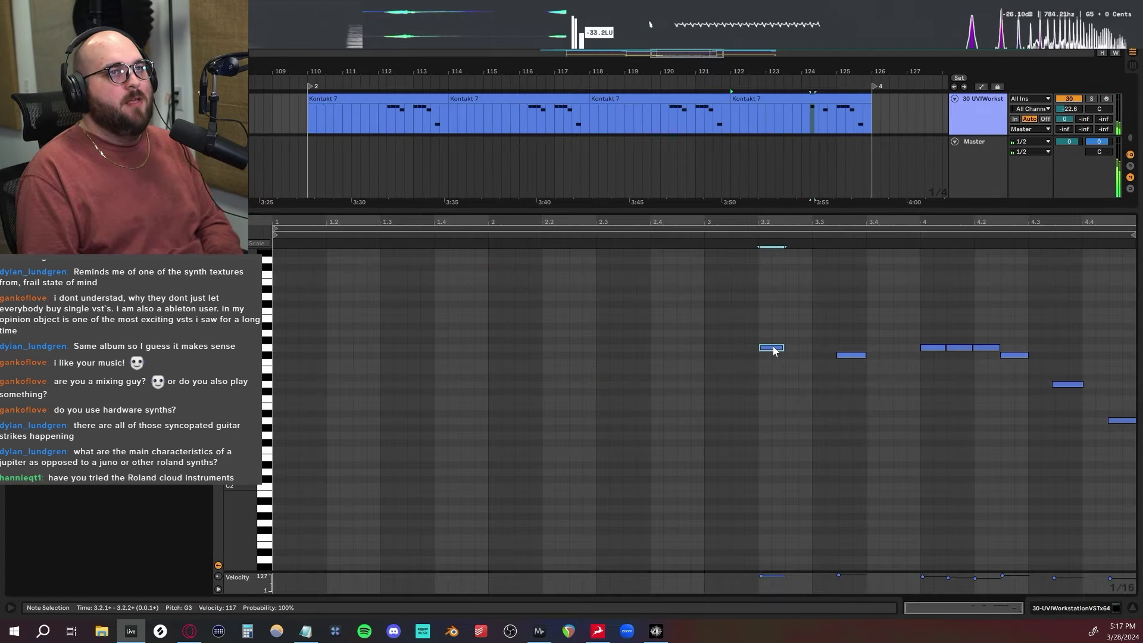
{"action": "key", "text": "shift+Tab"}
{"action": "left_click", "coordinate": [579, 328]}
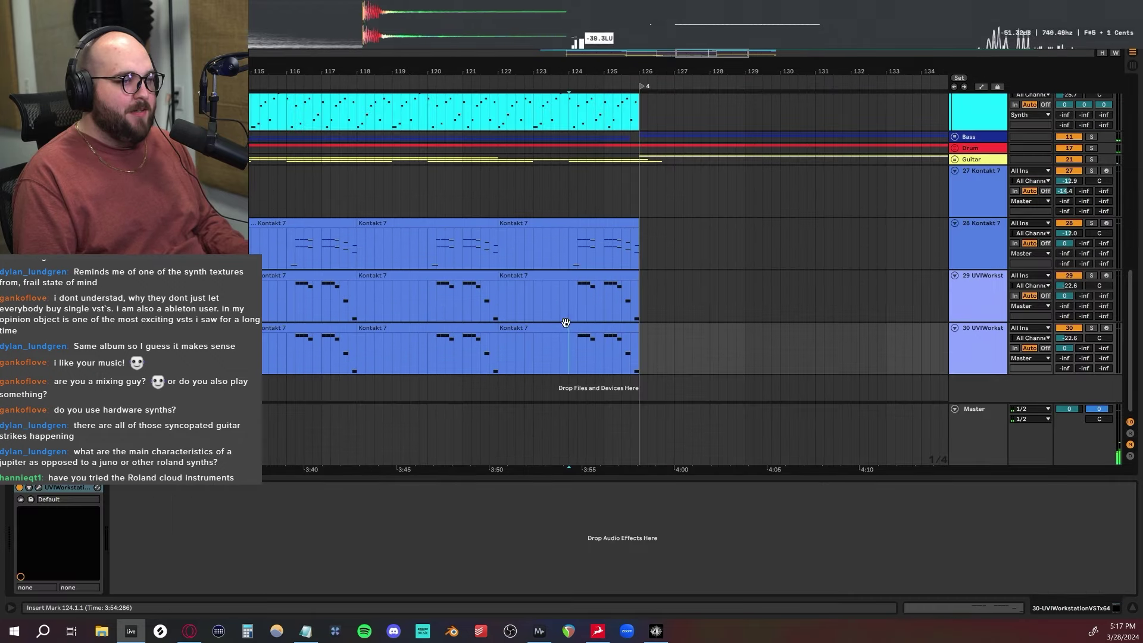
{"action": "left_click", "coordinate": [566, 325]}
{"action": "left_click", "coordinate": [567, 351]}
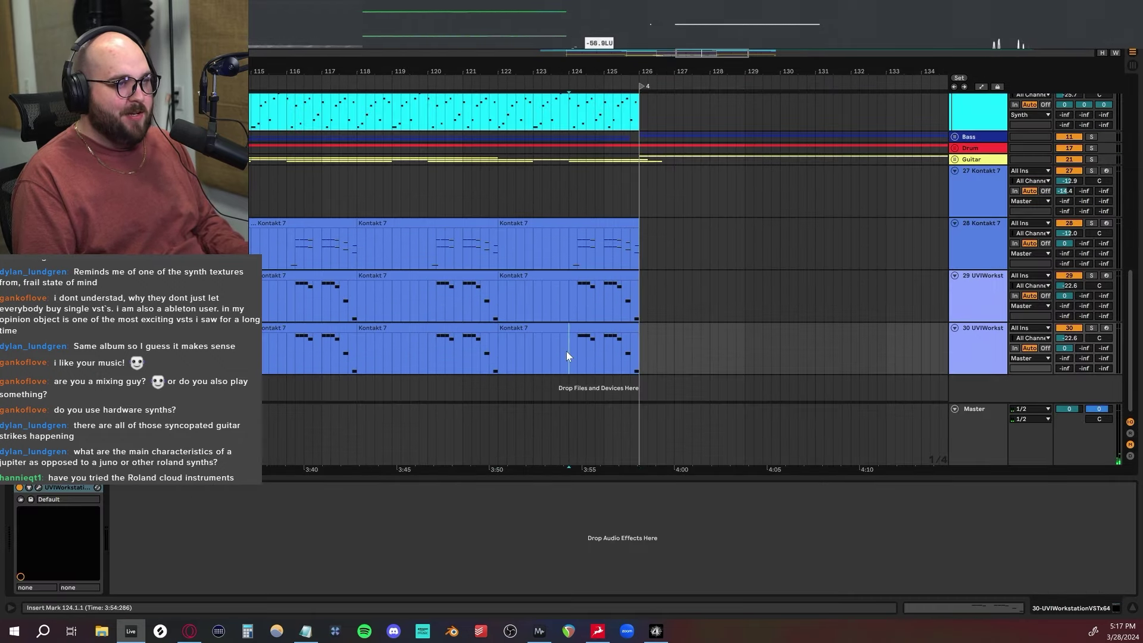
Step: Delete bar 122 from the last Kontakt 7 clips on tracks 28 to 30, select the remaining clips and toggle playback
{"action": "left_click_drag", "start_coordinate": [546, 350], "coordinate": [510, 245]}
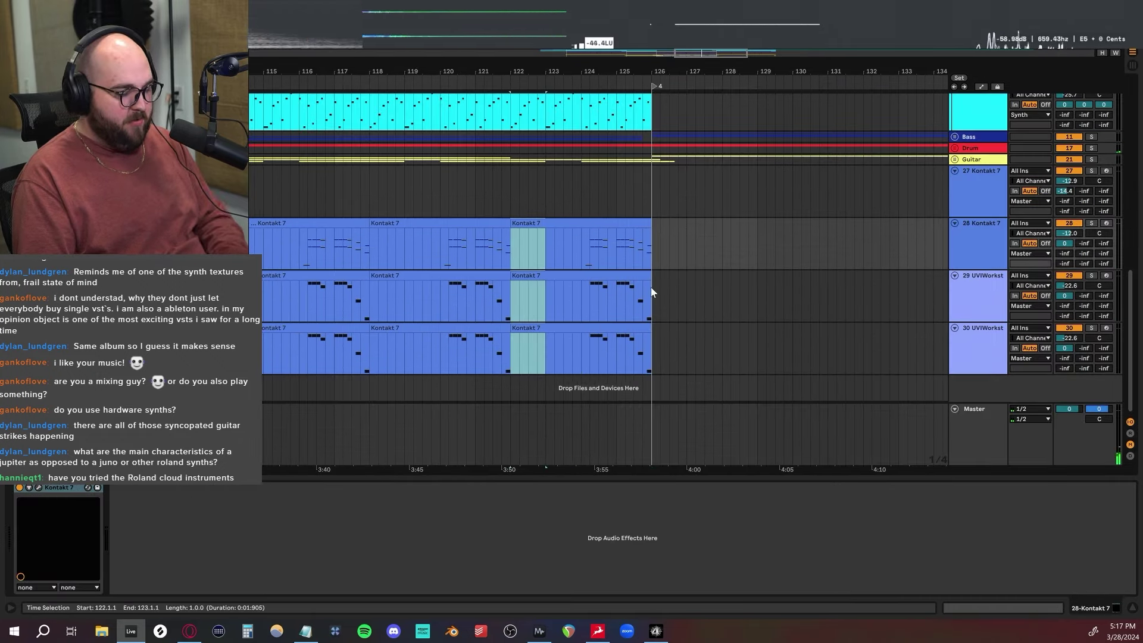
{"action": "key", "text": "Delete"}
{"action": "left_click", "coordinate": [591, 327]}
{"action": "left_click", "coordinate": [614, 222], "text": "shift"}
{"action": "left_click_drag", "start_coordinate": [613, 221], "coordinate": [608, 223]}
{"action": "left_click", "coordinate": [579, 251]}
{"action": "key", "text": "space"}
Step: In the Notepad list, remove the Backline section with the saxophone and weird samples horn entries, and close Notepad
{"action": "scroll", "coordinate": [581, 253], "scroll_direction": "up", "scroll_amount": 2}
{"action": "scroll", "coordinate": [686, 302], "scroll_direction": "up", "scroll_amount": 2}
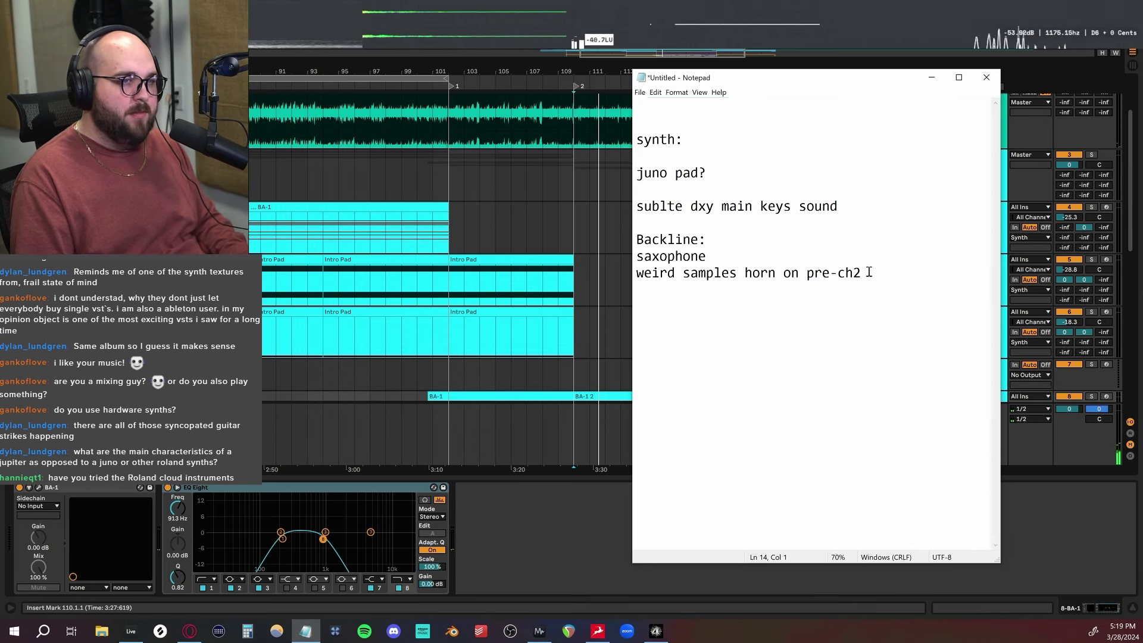
{"action": "left_click_drag", "start_coordinate": [866, 275], "coordinate": [609, 250]}
{"action": "key", "text": "BackSpace"}
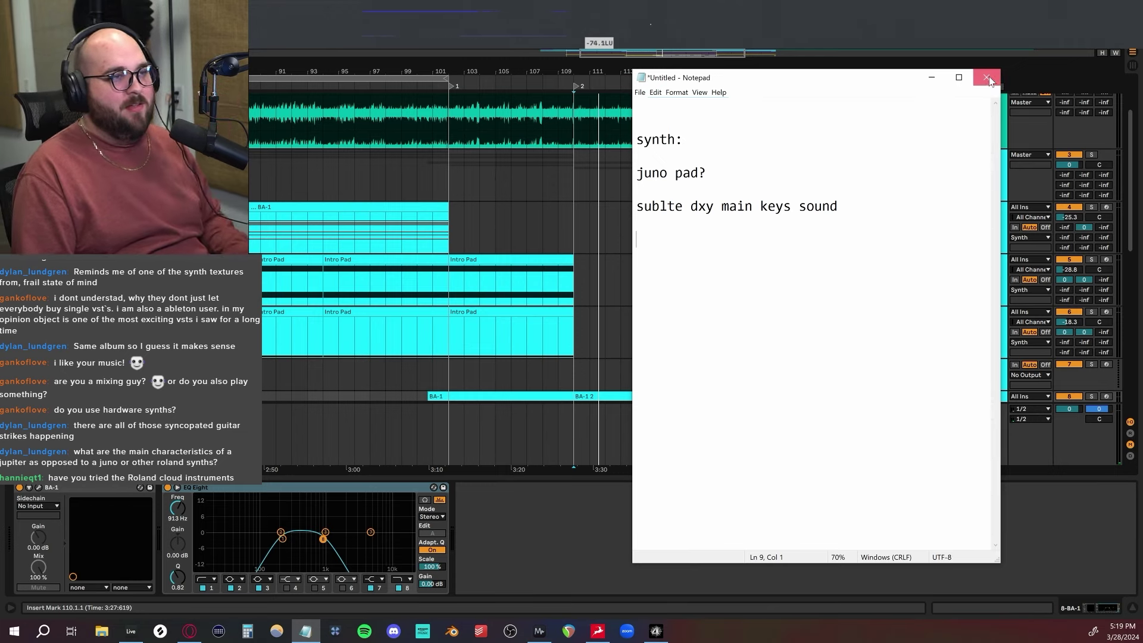
{"action": "left_click", "coordinate": [987, 77]}
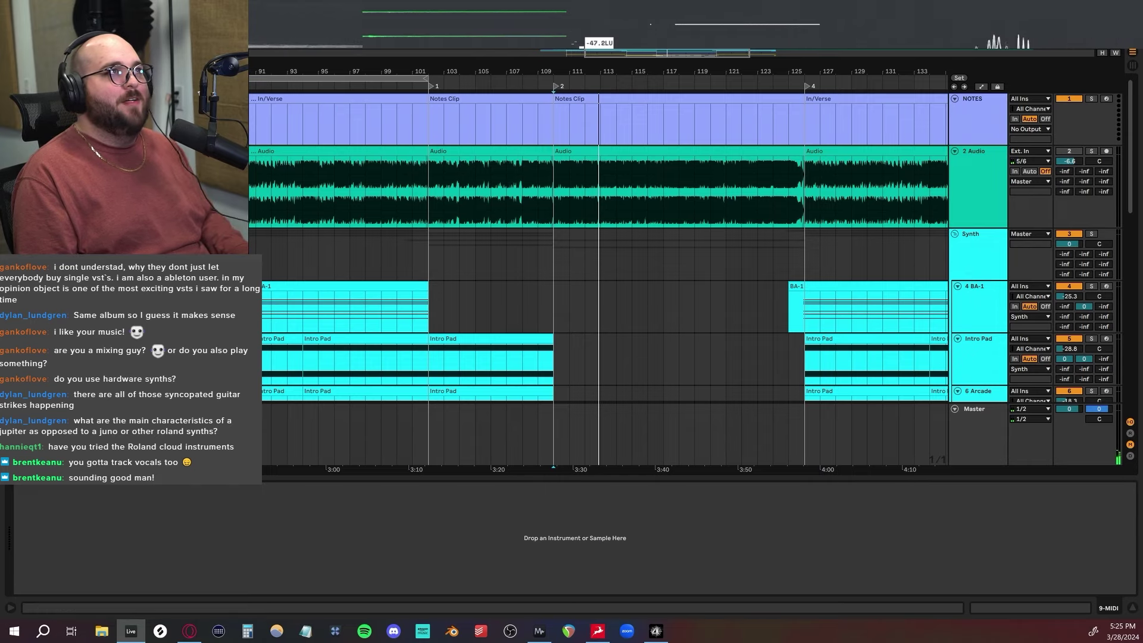
Step: Stop playback and place the insert marker at bar 129 on the 4 BA-1 track
{"action": "scroll", "coordinate": [576, 222], "scroll_direction": "down", "scroll_amount": 3}
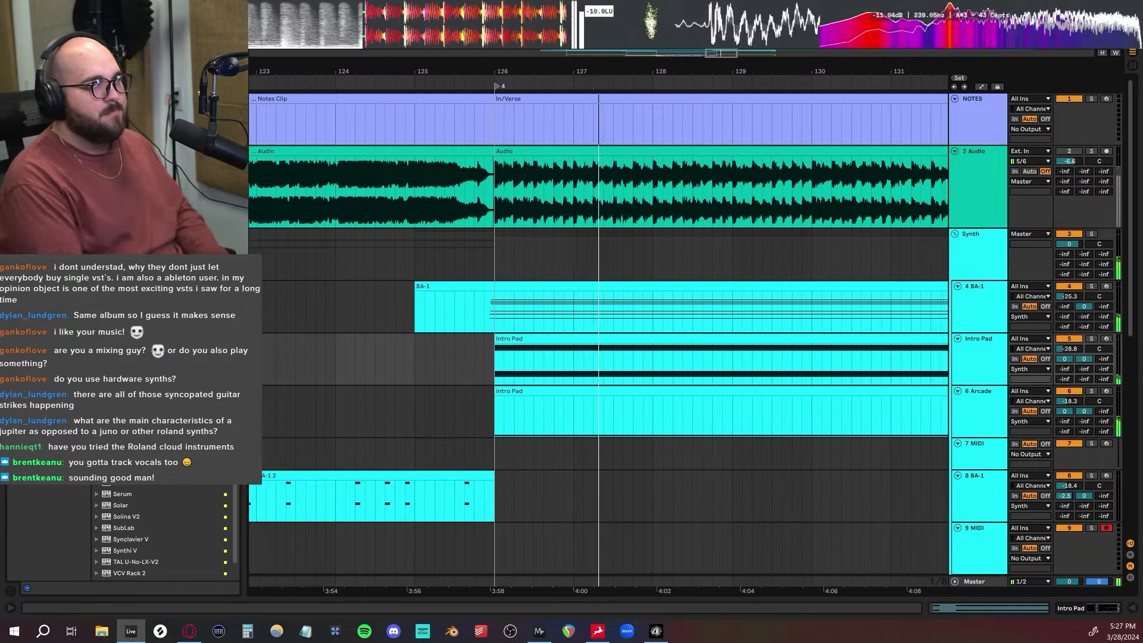
{"action": "key", "text": "space"}
{"action": "left_click", "coordinate": [608, 322]}
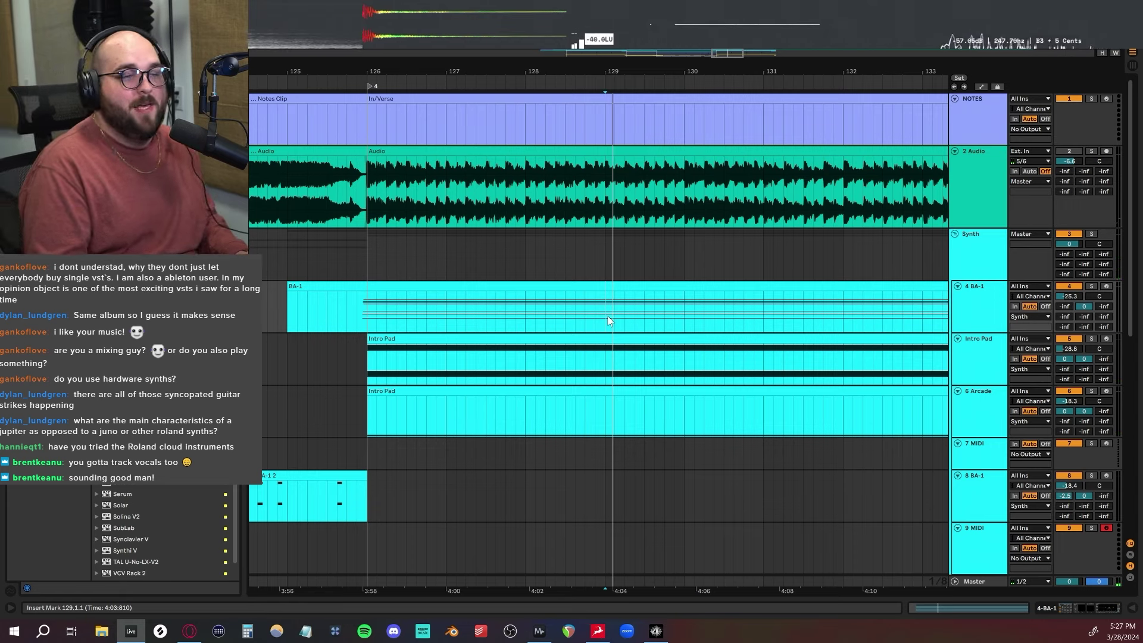